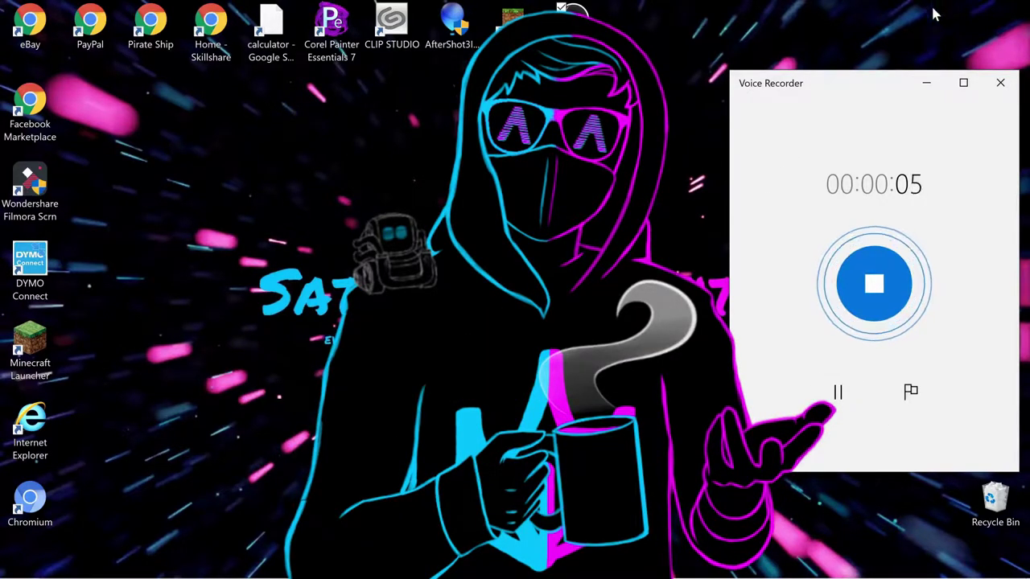
- Minimize the Voice Recorder window
left_click(929, 83)
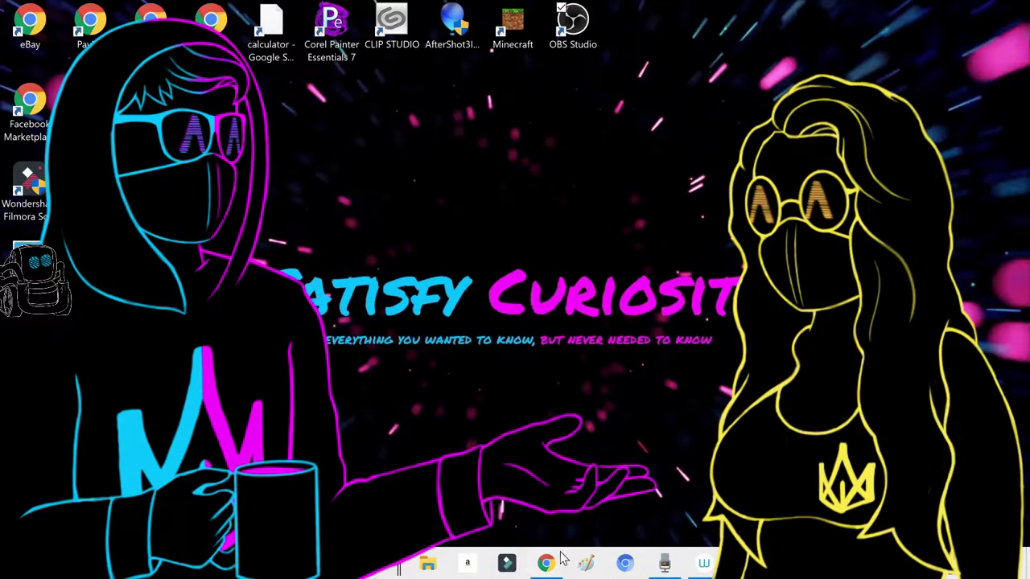
mouse_move(546, 563)
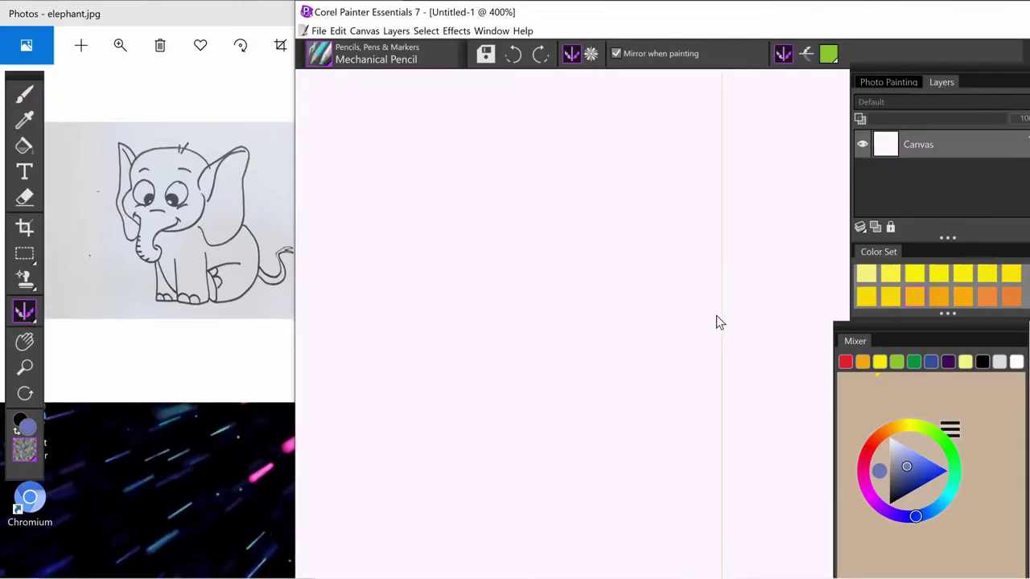
- Sketch mirrored eyes, eyebrows and a forehead arc for the elephant with the Mechanical Pencil at size 2.0
left_click(25, 99)
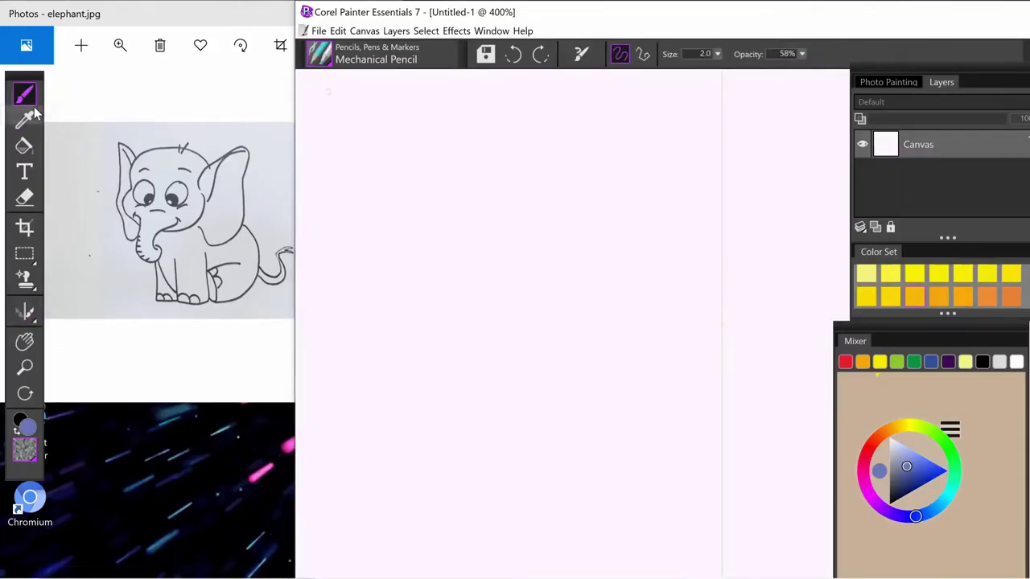
mouse_move(718, 323)
left_mouse_down()
mouse_move(687, 321)
mouse_move(718, 325)
left_mouse_up()
key("ctrl+z")
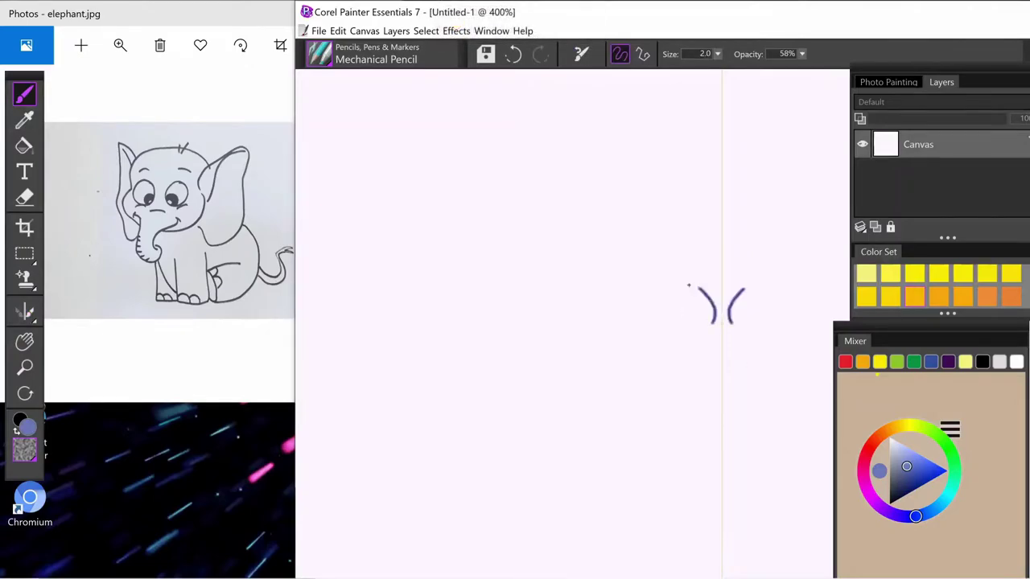
mouse_move(674, 299)
left_mouse_down()
mouse_move(705, 322)
mouse_move(680, 296)
mouse_move(689, 296)
mouse_move(698, 331)
mouse_move(687, 328)
left_mouse_up()
key("ctrl+z")
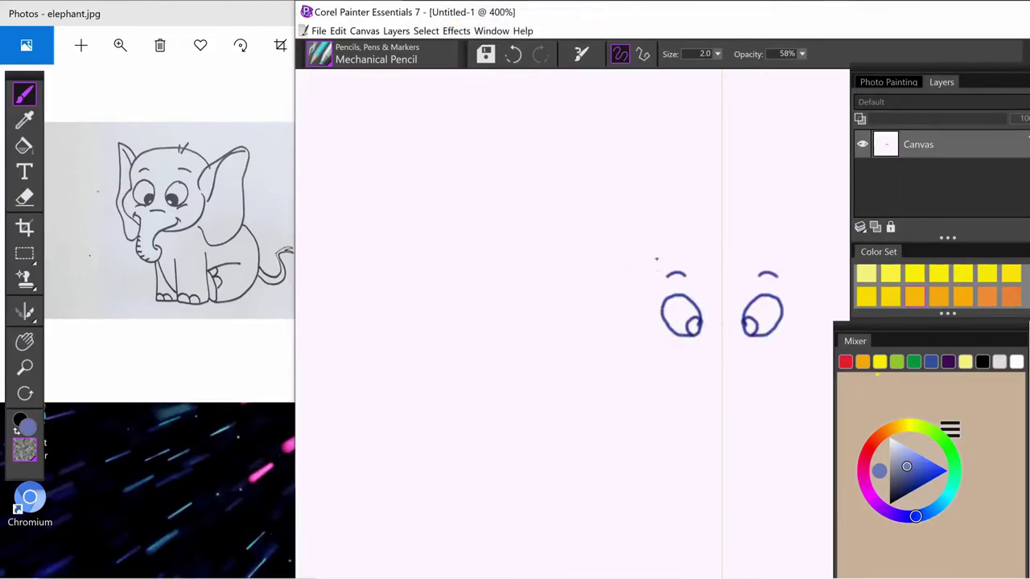
left_click_drag(657, 259, 720, 243)
left_click(24, 311)
left_click(69, 310)
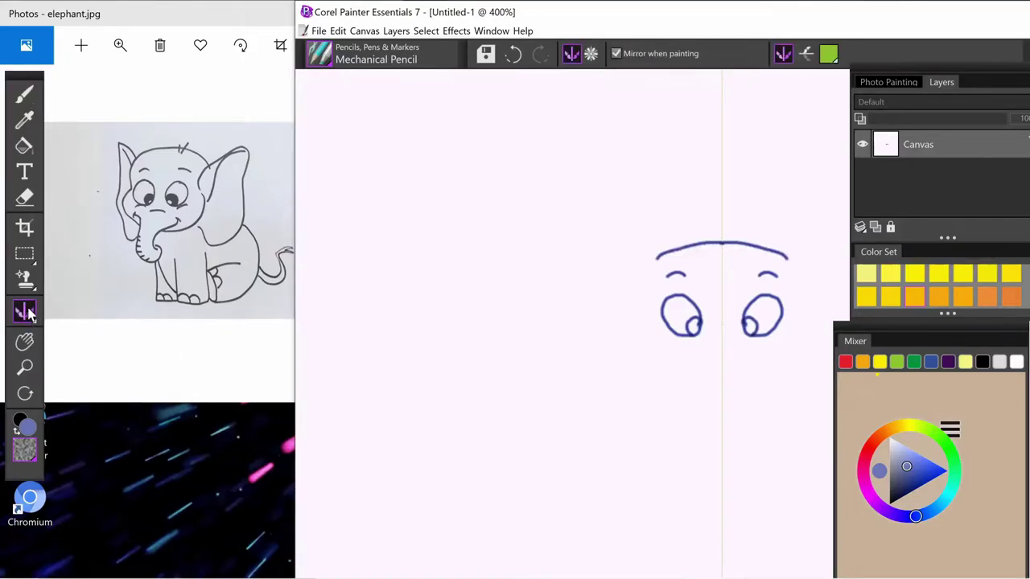
left_click(35, 315)
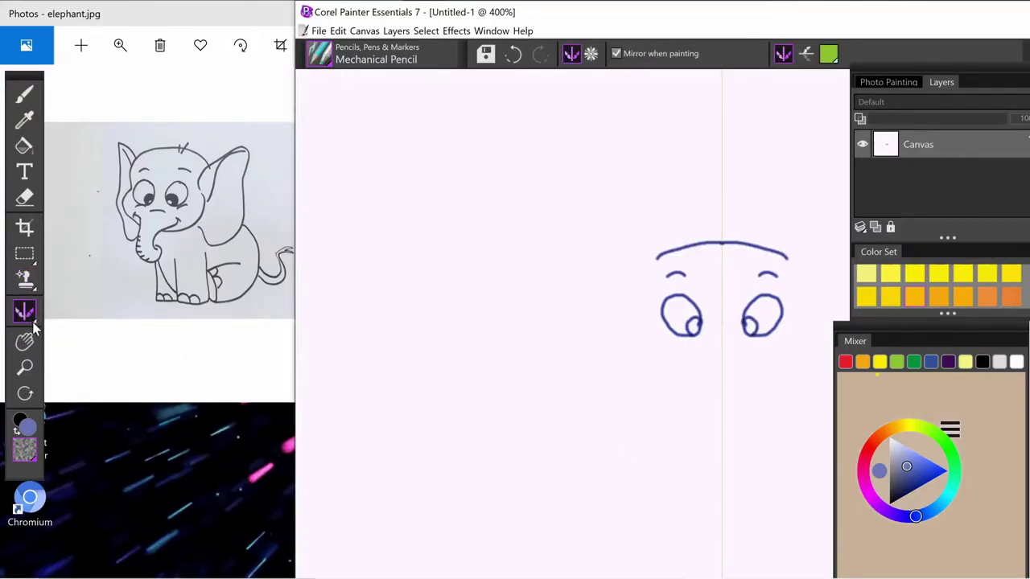
left_click(25, 94)
left_click_drag(481, 362, 485, 365)
left_click(513, 54)
left_click(31, 314)
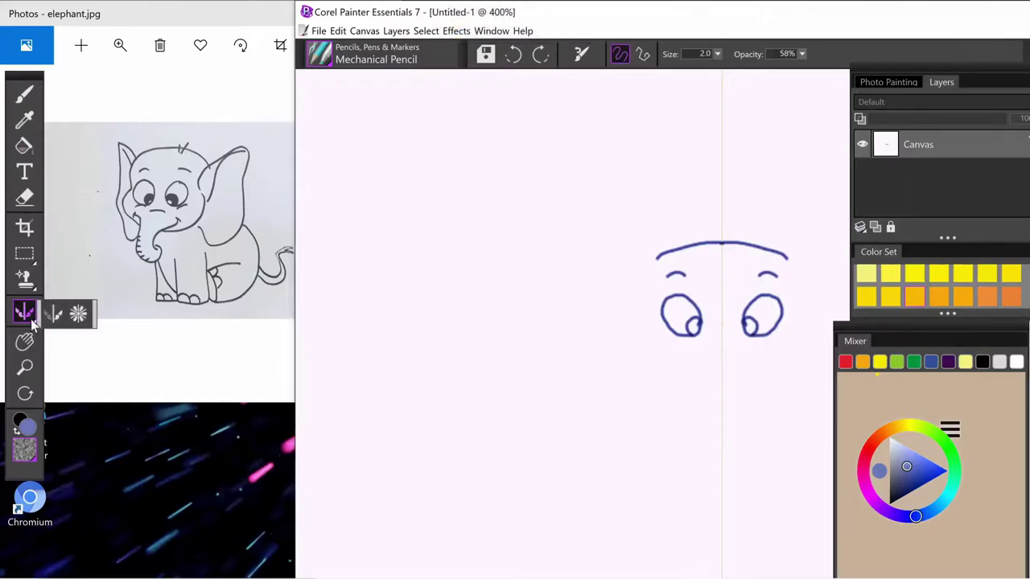
left_click(30, 320)
left_click(29, 341)
mouse_move(538, 396)
left_mouse_down()
mouse_move(611, 400)
mouse_move(678, 384)
left_mouse_up()
left_click(32, 314)
left_click(78, 314)
left_click(50, 316)
left_click(29, 317)
left_click(27, 89)
left_click_drag(378, 332, 388, 350)
key("ctrl+z")
- Turn off Mirror when painting
left_click(29, 314)
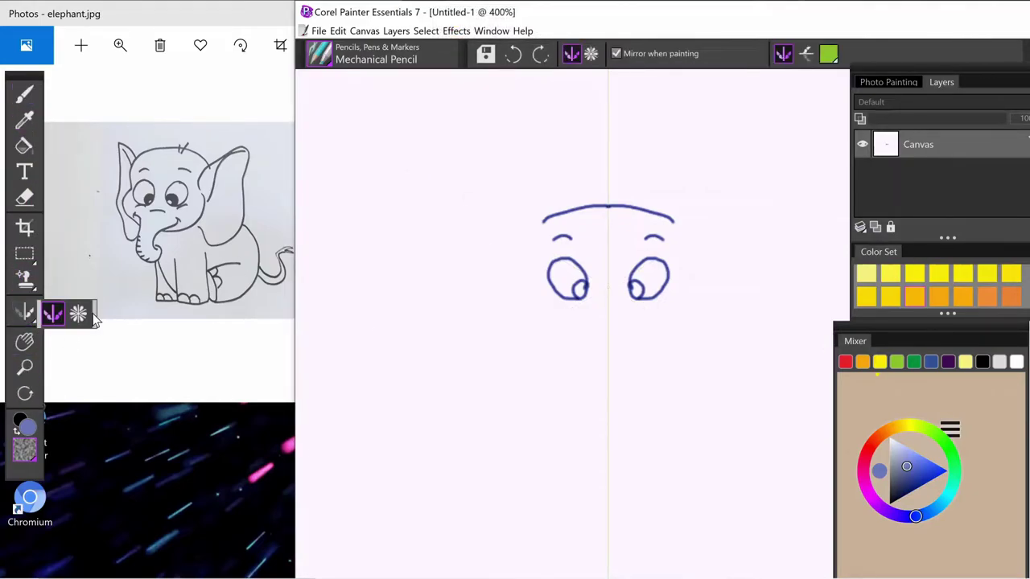
left_click(78, 314)
left_click(52, 314)
left_click(616, 53)
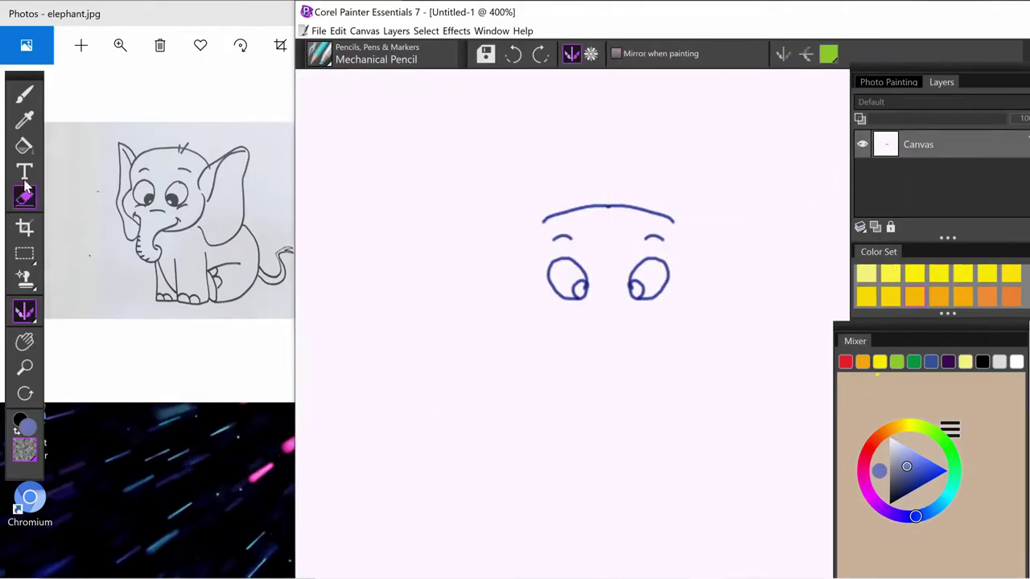
- Sketch the elephant's large ear, the far side of its face and the curled, ridged trunk
left_click(23, 94)
mouse_move(686, 264)
left_mouse_down()
mouse_move(741, 160)
mouse_move(756, 225)
mouse_move(742, 372)
mouse_move(671, 315)
left_mouse_up()
mouse_move(544, 217)
left_mouse_down()
mouse_move(525, 322)
mouse_move(584, 369)
left_mouse_up()
mouse_move(563, 327)
left_mouse_down()
mouse_move(584, 381)
mouse_move(650, 411)
left_mouse_up()
key("ctrl+z")
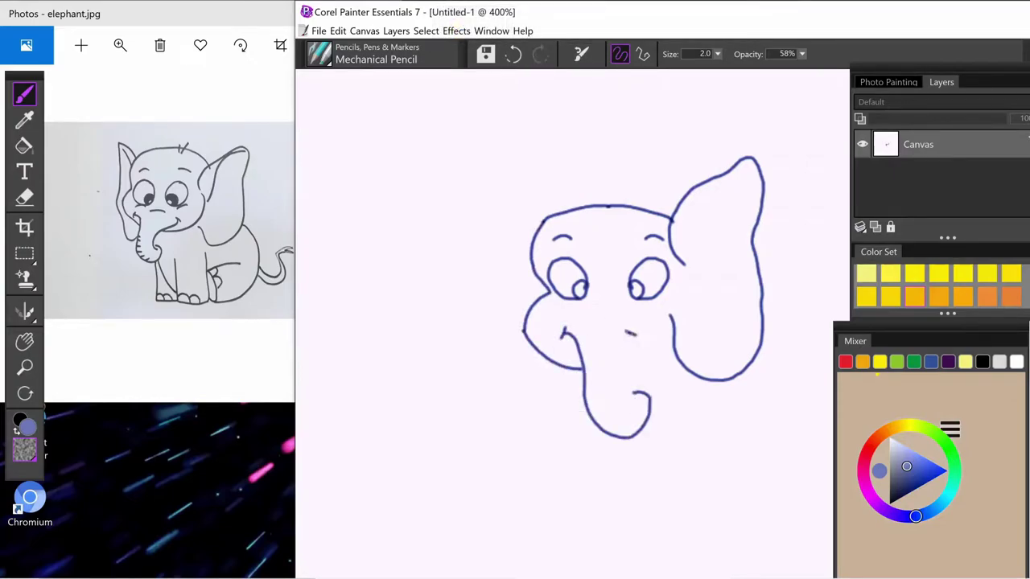
left_click_drag(617, 366, 644, 406)
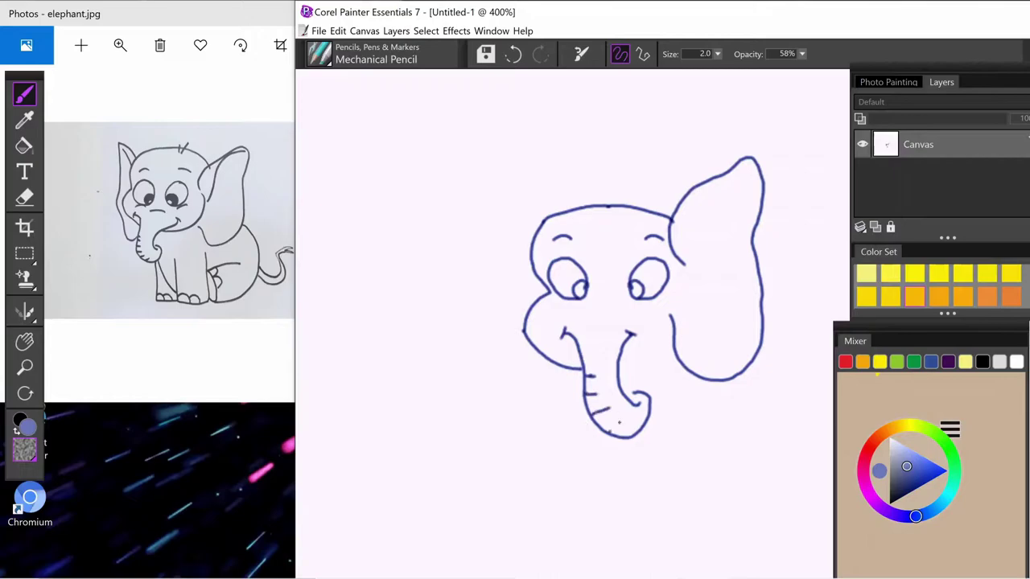
- Add the face creases, near cheek, inner ear line and head hairs, and sketch the narrow far ear
left_click_drag(593, 320, 622, 323)
mouse_move(645, 311)
left_mouse_down()
mouse_move(665, 305)
mouse_move(675, 344)
left_mouse_up()
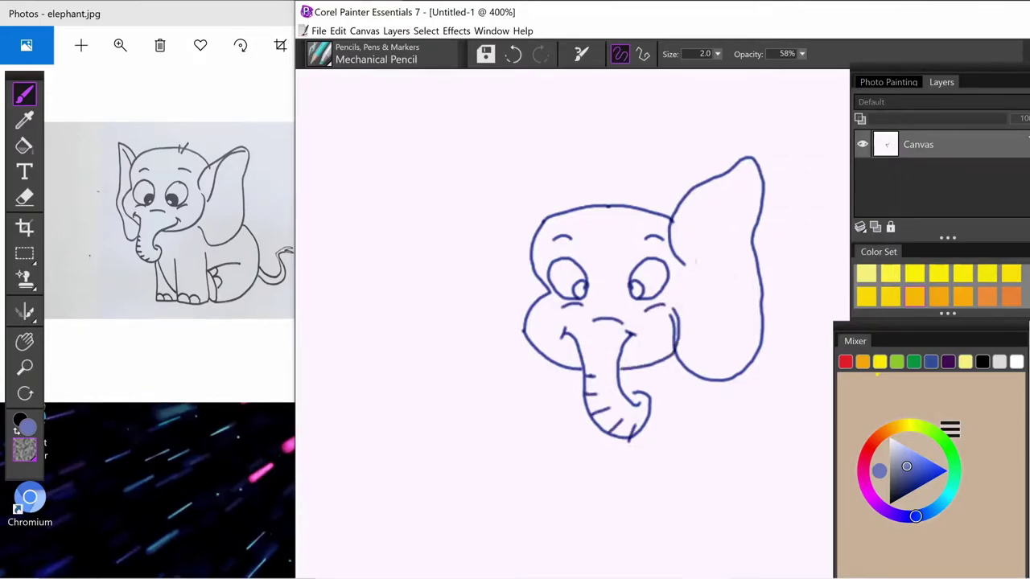
left_click_drag(745, 190, 694, 265)
left_click_drag(615, 192, 617, 202)
left_click_drag(629, 208, 640, 197)
mouse_move(510, 177)
left_mouse_down()
mouse_move(494, 331)
mouse_move(547, 358)
left_mouse_up()
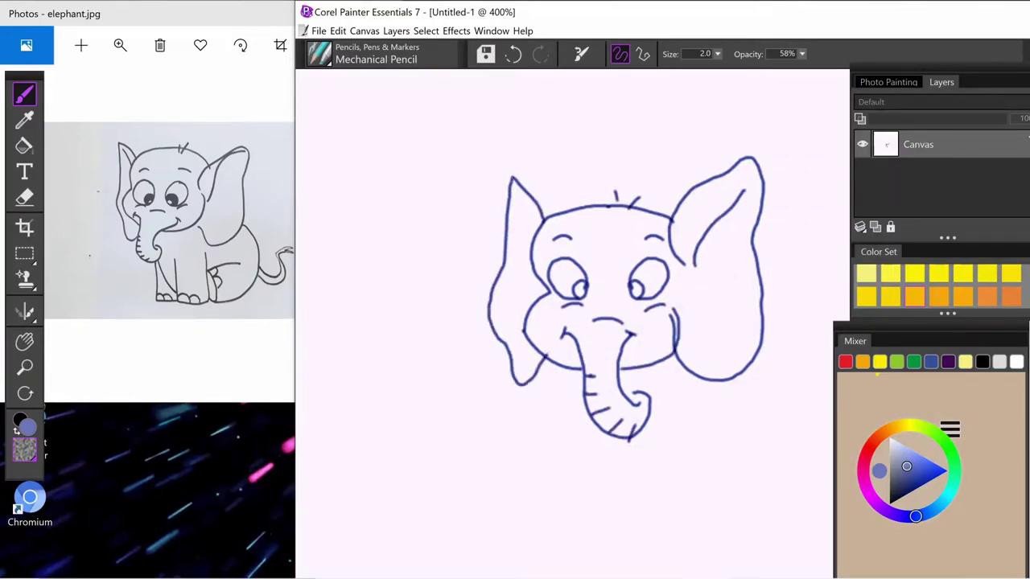
- Sketch the elephant's two front legs below the head, with the chest line and toenails
left_click(24, 341)
mouse_move(445, 433)
left_mouse_down()
mouse_move(407, 474)
mouse_move(253, 384)
left_mouse_up()
left_click(30, 99)
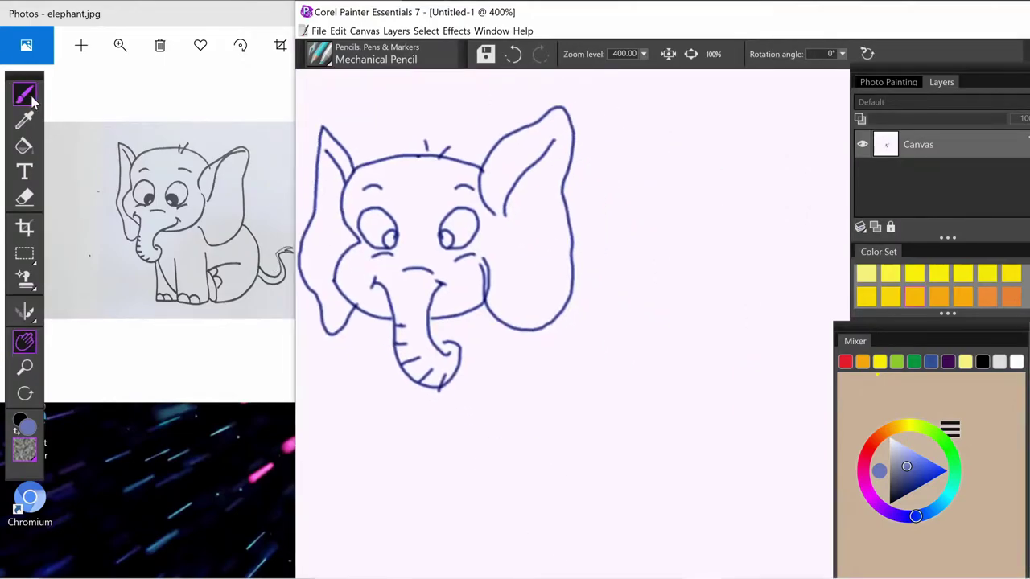
left_click_drag(410, 378, 406, 463)
mouse_move(486, 386)
left_mouse_down()
mouse_move(481, 493)
mouse_move(533, 496)
left_mouse_up()
left_click_drag(532, 349, 532, 499)
key("ctrl+z")
key("ctrl+y")
left_click_drag(439, 432, 477, 495)
mouse_move(409, 470)
left_mouse_down()
mouse_move(433, 478)
mouse_move(448, 457)
mouse_move(409, 380)
left_mouse_up()
key("ctrl+z")
key("ctrl+z")
left_click_drag(423, 478, 440, 487)
left_click_drag(482, 475, 516, 493)
- Sketch the elephant's back with the folded hind leg and foot, and add a curved tail
key("ctrl+plus")
key("ctrl+minus")
key("ctrl+minus")
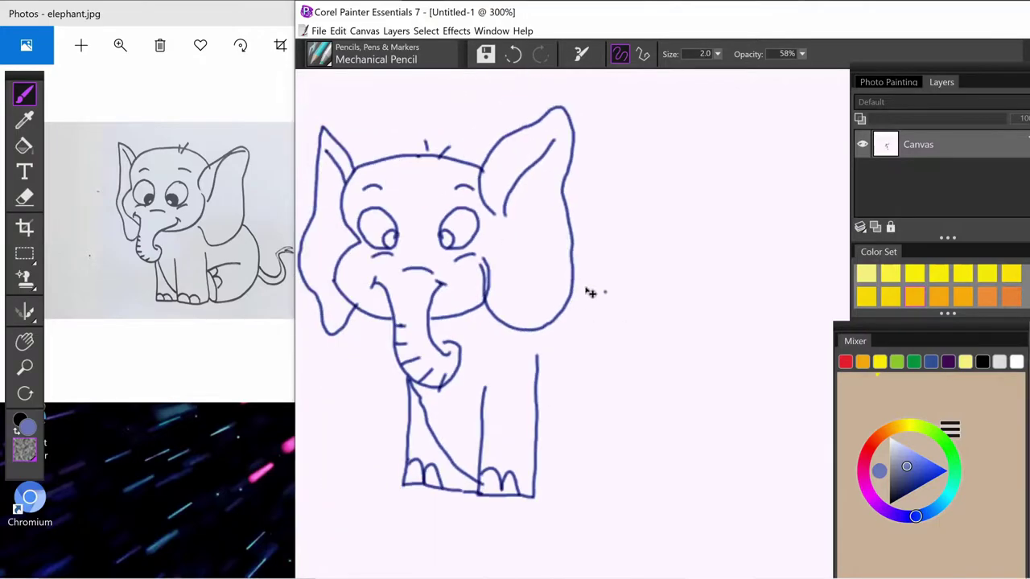
scroll(599, 297, "down", 1)
mouse_move(609, 279)
left_mouse_down()
mouse_move(689, 410)
mouse_move(660, 413)
left_mouse_up()
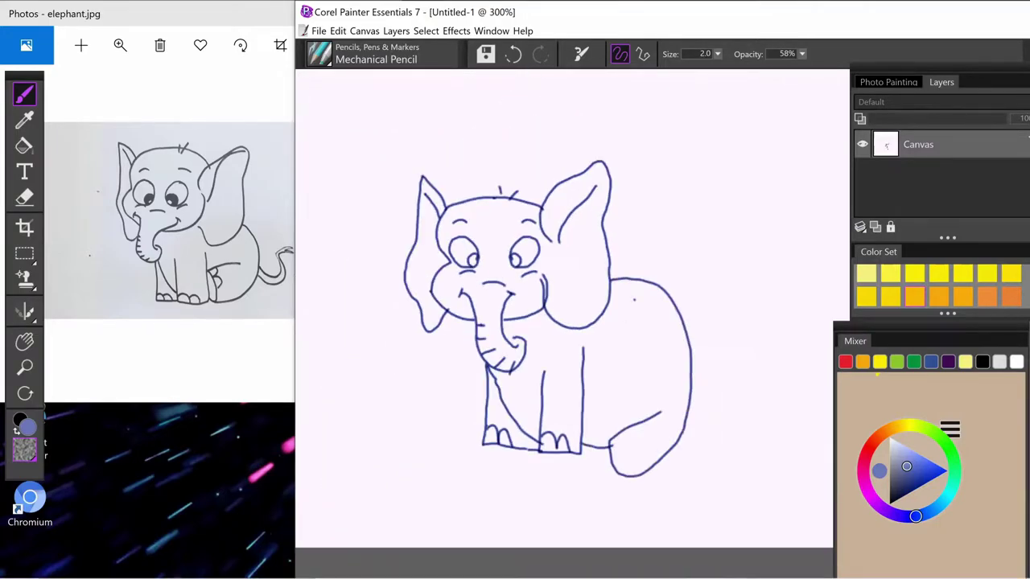
mouse_move(691, 371)
left_mouse_down()
mouse_move(734, 412)
mouse_move(771, 375)
left_mouse_up()
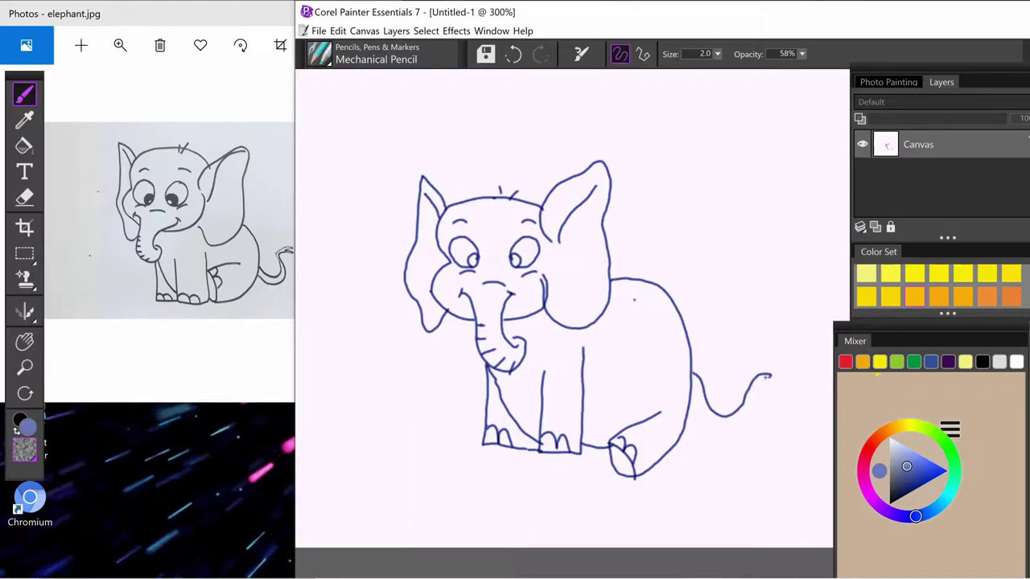
left_click_drag(694, 383, 759, 383)
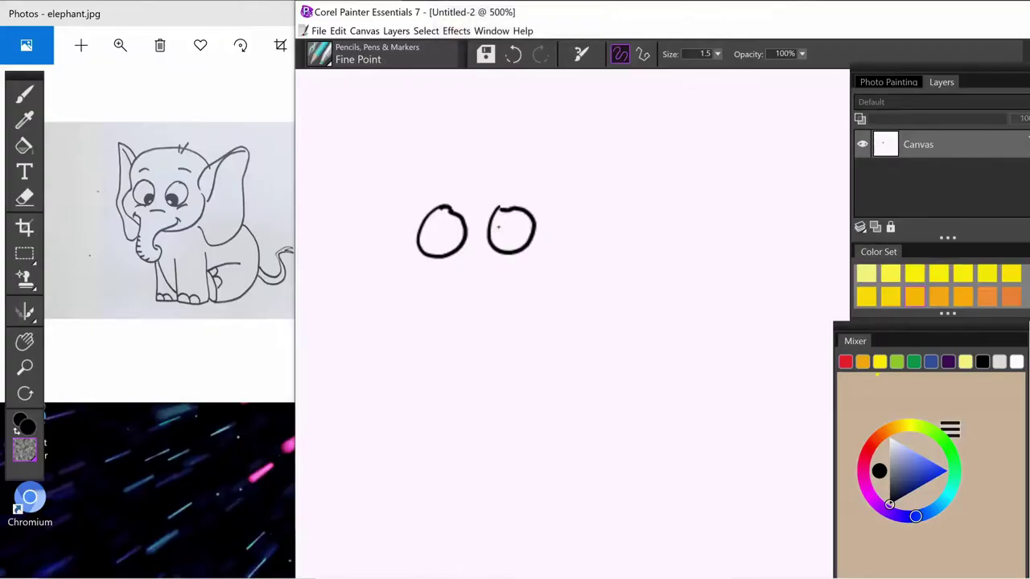
- Ink the second elephant's dark pupils, smiling mouth and curled trunk with the Fine Point pen at size 1.5
left_click_drag(447, 240, 452, 241)
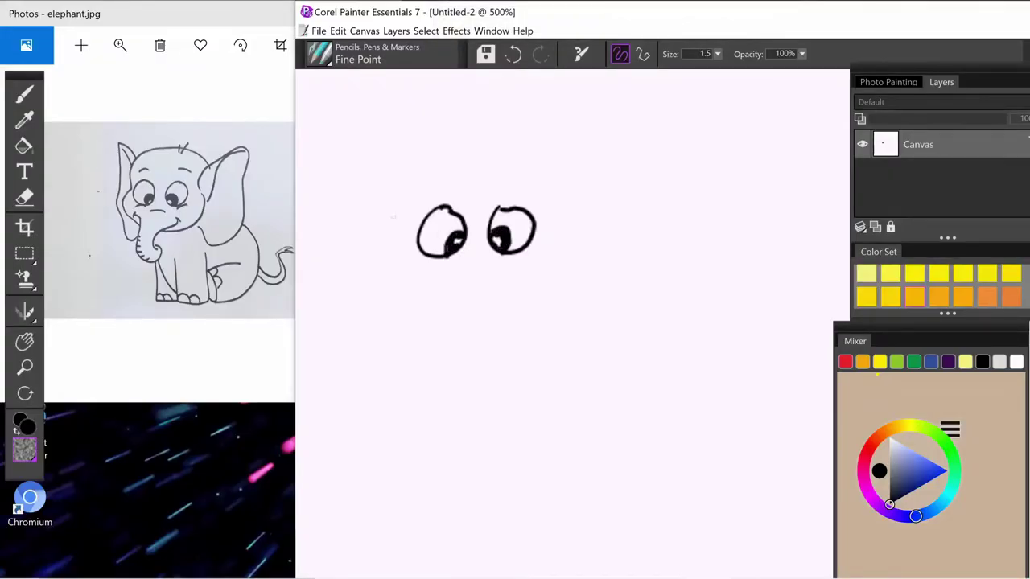
mouse_move(448, 287)
left_mouse_down()
mouse_move(484, 315)
mouse_move(481, 299)
mouse_move(522, 286)
left_mouse_up()
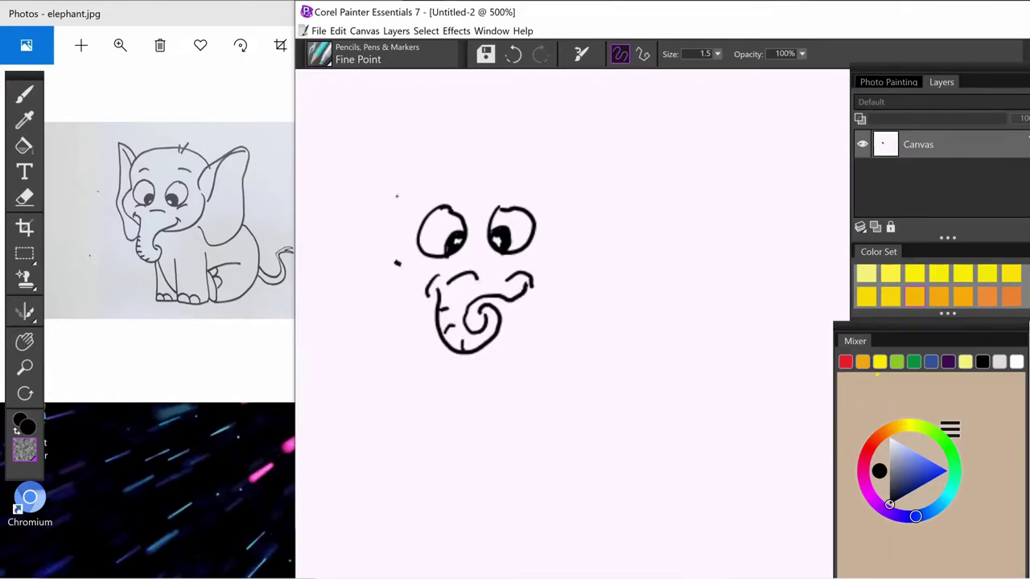
- Ink the outline of the second elephant's head and cheeks, and add both ears
left_click_drag(397, 263, 588, 172)
left_click_drag(390, 265, 435, 310)
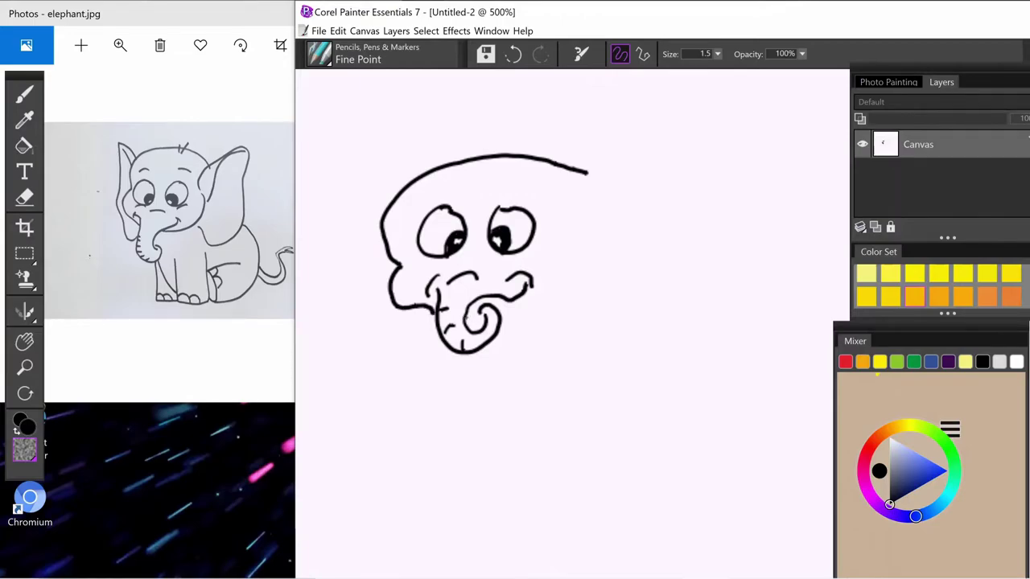
mouse_move(499, 322)
left_mouse_down()
mouse_move(539, 313)
mouse_move(592, 176)
left_mouse_up()
mouse_move(574, 242)
left_mouse_down()
mouse_move(612, 232)
mouse_move(570, 208)
mouse_move(595, 175)
mouse_move(651, 165)
mouse_move(658, 194)
mouse_move(635, 304)
mouse_move(573, 259)
left_mouse_up()
mouse_move(401, 170)
left_mouse_down()
mouse_move(369, 219)
mouse_move(387, 308)
mouse_move(435, 315)
left_mouse_up()
- Ink the second elephant's rounded back and hind leg with its foot, and add the tail
left_click_drag(633, 313, 592, 457)
left_click_drag(580, 420, 614, 411)
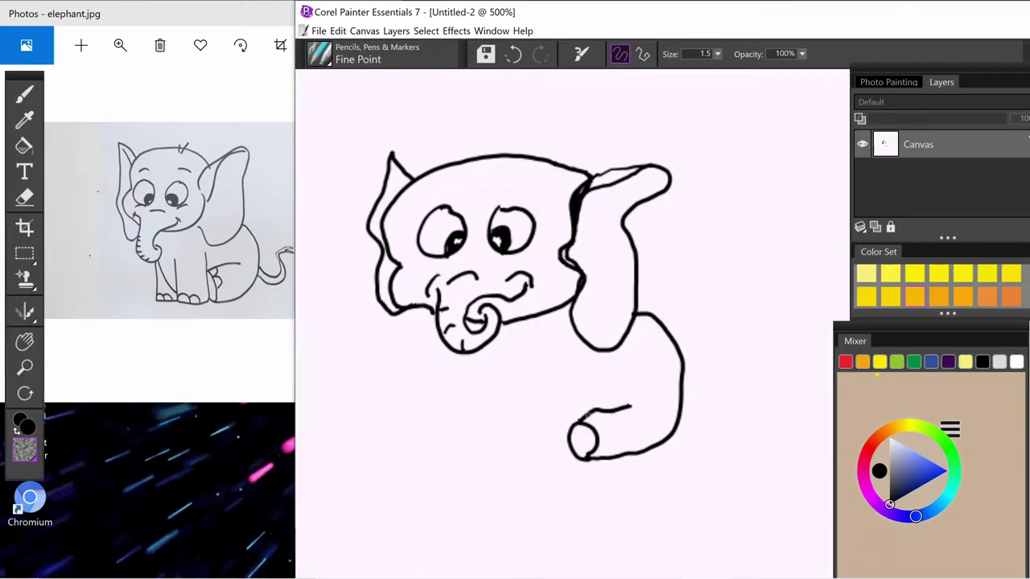
mouse_move(682, 386)
left_mouse_down()
mouse_move(719, 378)
mouse_move(764, 334)
mouse_move(684, 394)
left_mouse_up()
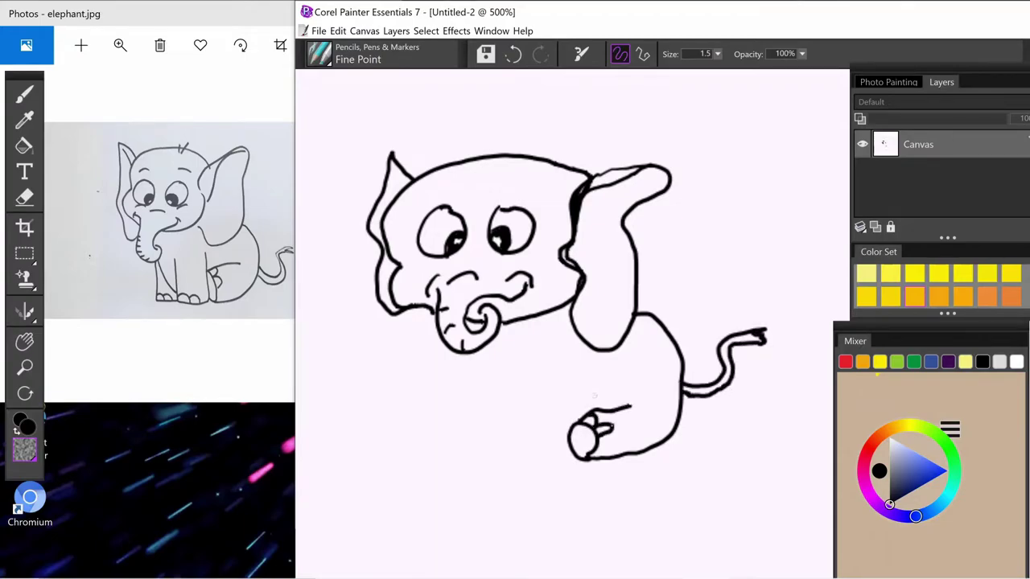
- Ink the second elephant's chest and front legs with toenails
mouse_move(559, 378)
left_mouse_down()
mouse_move(571, 452)
mouse_move(538, 452)
mouse_move(528, 388)
mouse_move(486, 347)
left_mouse_up()
mouse_move(482, 394)
left_mouse_down()
mouse_move(487, 443)
mouse_move(529, 446)
left_mouse_up()
key("ctrl+z")
mouse_move(486, 403)
left_mouse_down()
mouse_move(535, 457)
mouse_move(518, 452)
mouse_move(563, 447)
left_mouse_up()
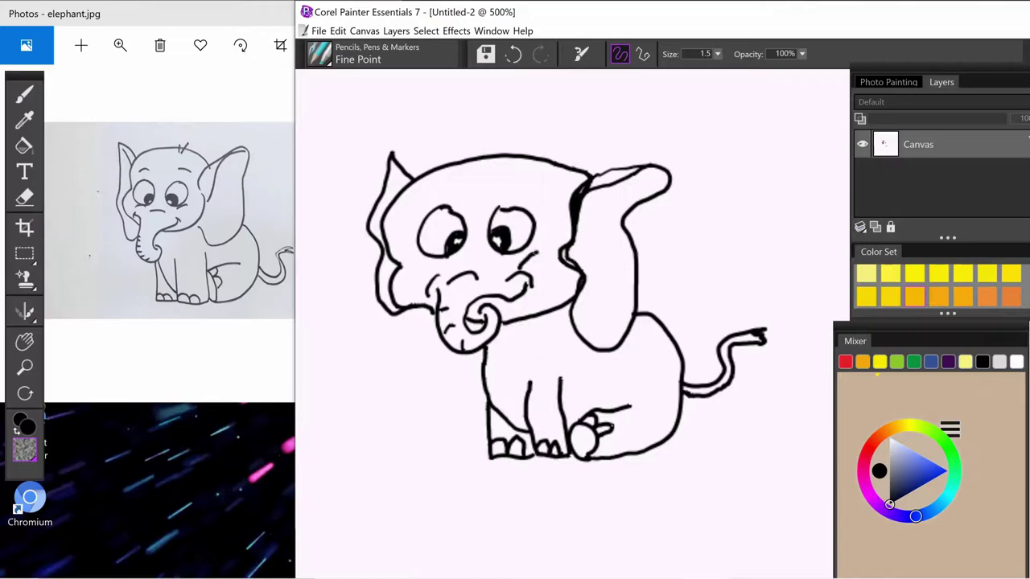
- Add short eyebrows above the second elephant's eyes and two hairs on top of its head
key("ctrl+z")
left_click_drag(502, 188, 521, 191)
left_click_drag(537, 150, 521, 172)
left_click(515, 167)
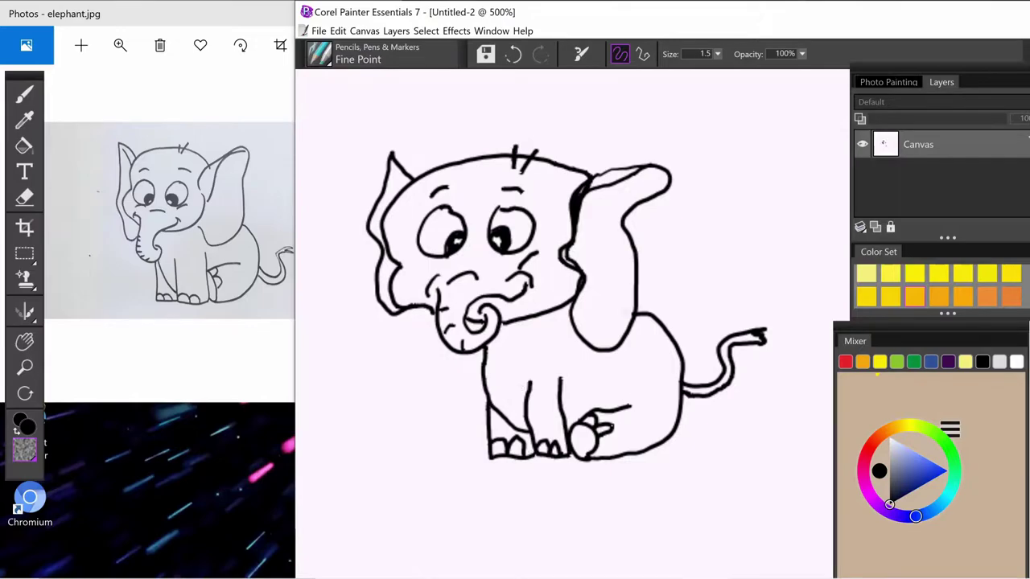
left_click_drag(578, 235, 604, 178)
key("ctrl+z")
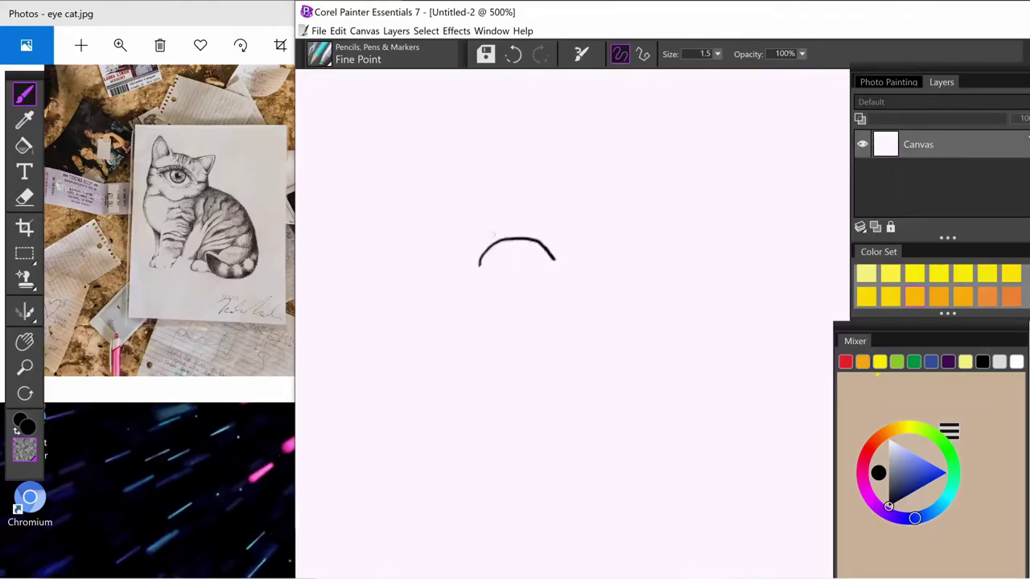
- Undo the arc on the blank canvas and turn on mirror painting with a vertical symmetry line
key("ctrl+z")
left_click(24, 312)
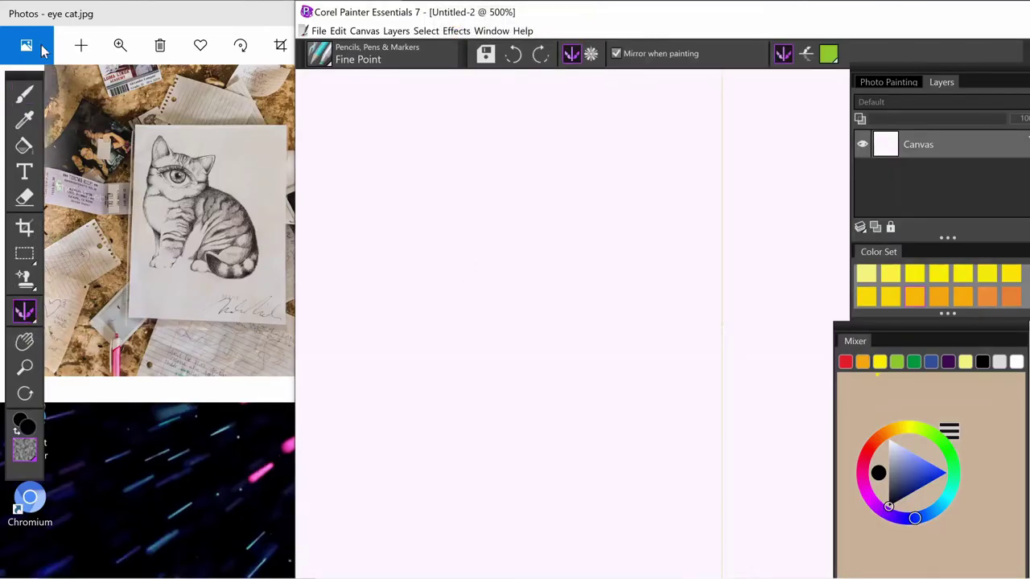
left_click(24, 341)
left_click_drag(427, 298, 603, 365)
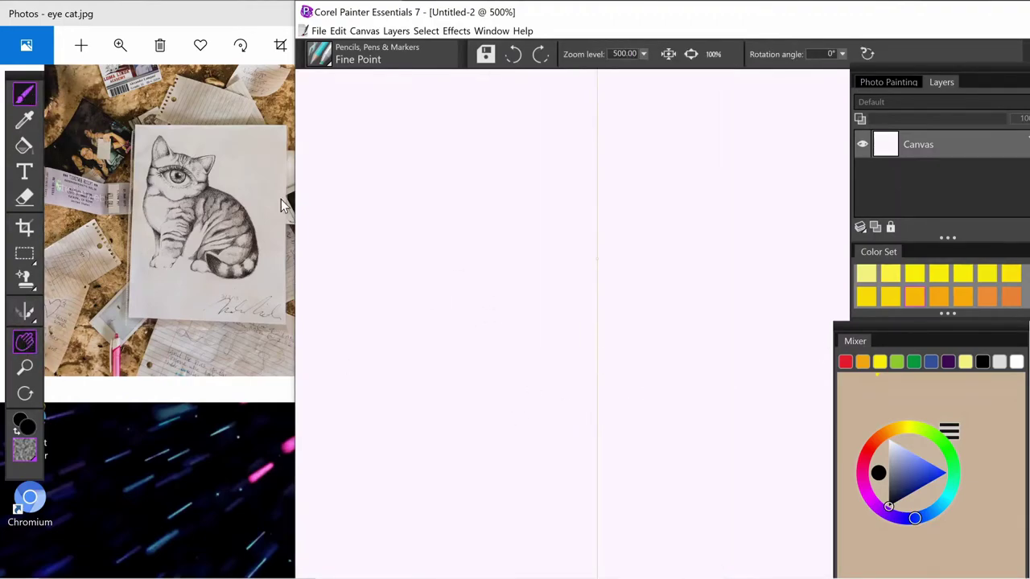
- Ink a single almond-shaped eye with a rounded iris, centred on the symmetry line
key("b")
mouse_move(595, 210)
left_mouse_down()
mouse_move(545, 237)
mouse_move(592, 258)
left_mouse_up()
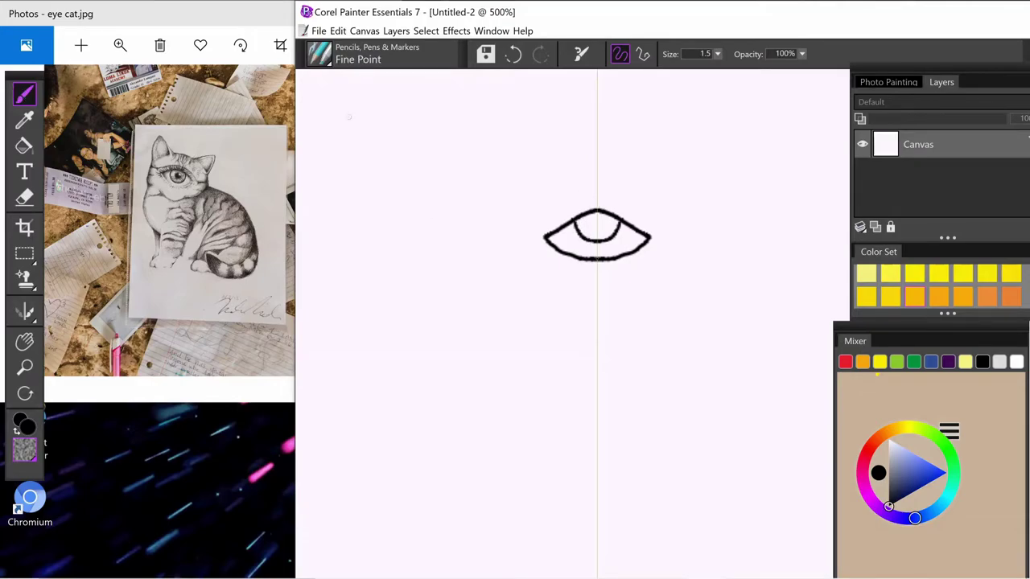
key("ctrl+z")
- Add short mirrored lashes along the upper and lower lids of the cat's eye
left_click_drag(546, 236, 546, 230)
left_click_drag(559, 229, 580, 208)
left_click_drag(592, 210, 551, 224)
left_click_drag(638, 231, 644, 223)
left_click_drag(555, 249, 552, 257)
left_click_drag(565, 256, 563, 262)
left_click_drag(629, 256, 632, 263)
left_click_drag(581, 259, 585, 269)
left_click_drag(605, 261, 571, 268)
left_click_drag(621, 259, 624, 268)
- Shade the iris and eye corners with mirrored strokes, and finish the pupil with mirror painting turned off
mouse_move(587, 217)
left_mouse_down()
mouse_move(611, 238)
mouse_move(562, 244)
left_mouse_up()
left_click_drag(554, 238, 562, 234)
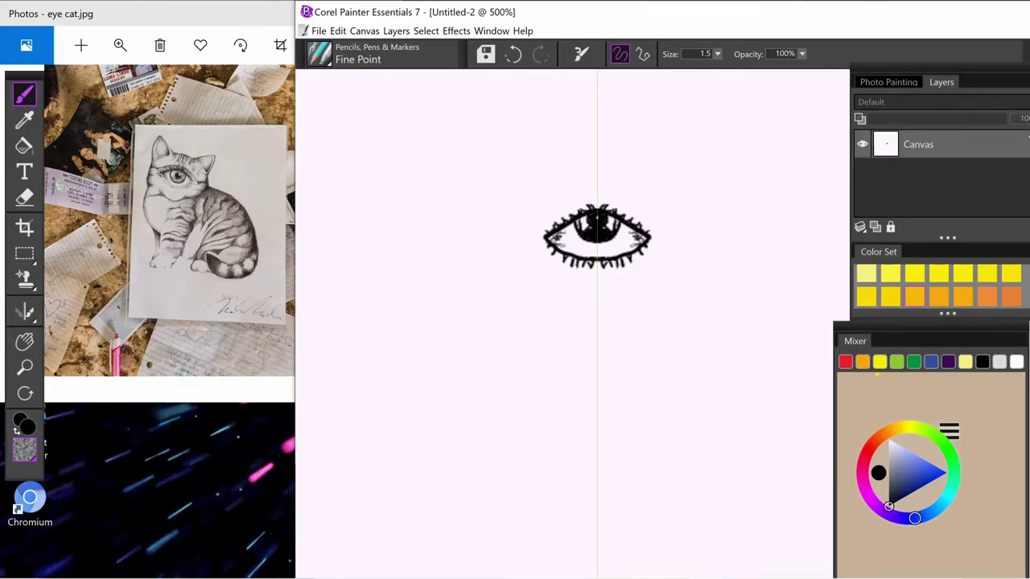
left_click(620, 54)
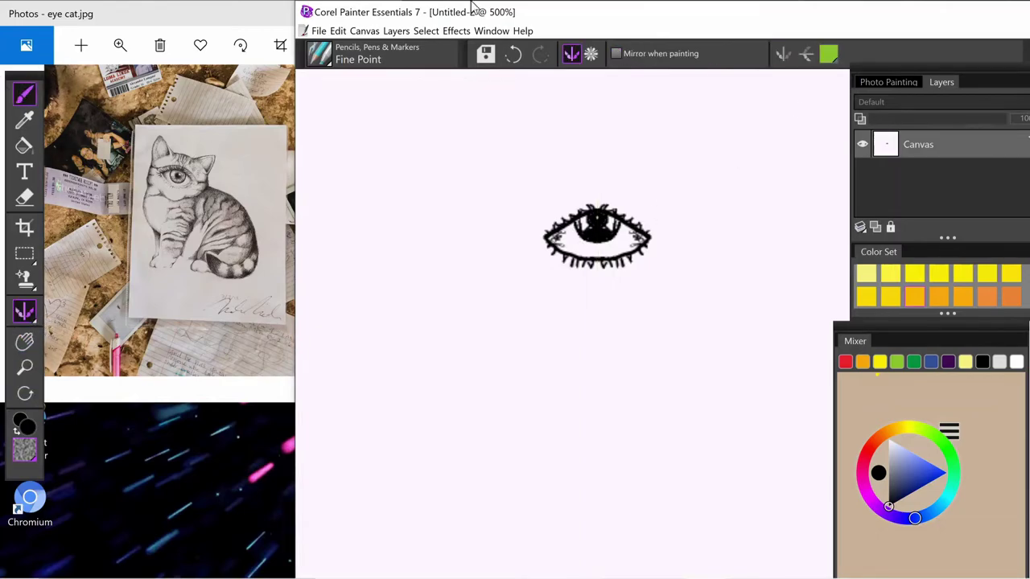
left_click_drag(608, 230, 613, 216)
- Ink the cat's head around the eye, with two pointed ears, the face sides and a V-shaped chin
mouse_move(515, 190)
left_mouse_down()
mouse_move(534, 171)
mouse_move(633, 169)
mouse_move(679, 211)
left_mouse_up()
mouse_move(516, 187)
left_mouse_down()
mouse_move(493, 157)
mouse_move(505, 215)
left_mouse_up()
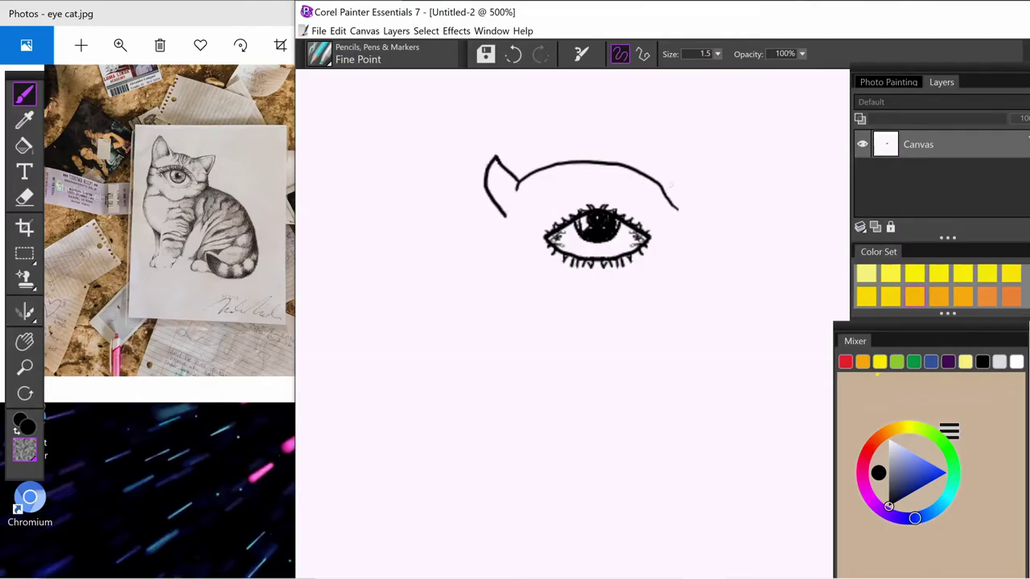
mouse_move(663, 185)
left_mouse_down()
mouse_move(687, 164)
mouse_move(698, 171)
mouse_move(681, 183)
mouse_move(696, 222)
left_mouse_up()
mouse_move(671, 190)
left_mouse_down()
mouse_move(688, 210)
mouse_move(676, 206)
left_mouse_up()
mouse_move(494, 181)
left_mouse_down()
mouse_move(499, 198)
mouse_move(513, 181)
left_mouse_up()
mouse_move(505, 219)
left_mouse_down()
mouse_move(526, 321)
mouse_move(624, 329)
mouse_move(648, 327)
mouse_move(699, 221)
left_mouse_up()
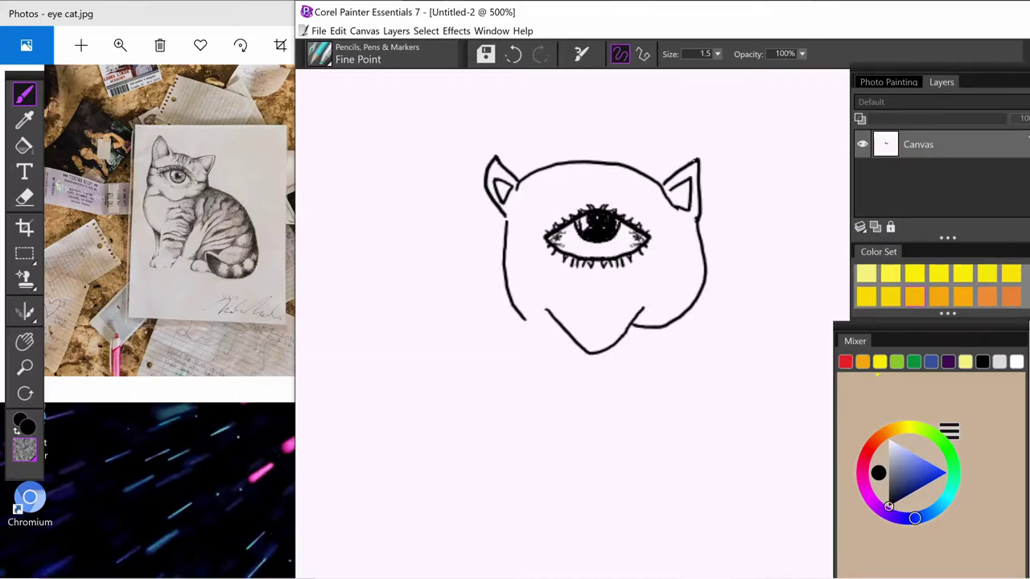
- Ink the cat's chest and front legs, and outline its back and hindquarters with the rear paw
mouse_move(524, 321)
left_mouse_down()
mouse_move(592, 419)
mouse_move(630, 404)
mouse_move(640, 488)
mouse_move(666, 389)
left_mouse_up()
left_click_drag(605, 420, 614, 473)
mouse_move(698, 299)
left_mouse_down()
mouse_move(780, 303)
mouse_move(823, 361)
mouse_move(807, 441)
left_mouse_up()
mouse_move(757, 483)
left_mouse_down()
mouse_move(792, 489)
mouse_move(792, 505)
mouse_move(819, 333)
left_mouse_up()
- Draw slanted zigzag stripes down the cat's back from the shoulder to the rump
left_click_drag(722, 295, 699, 355)
left_click_drag(770, 301, 752, 344)
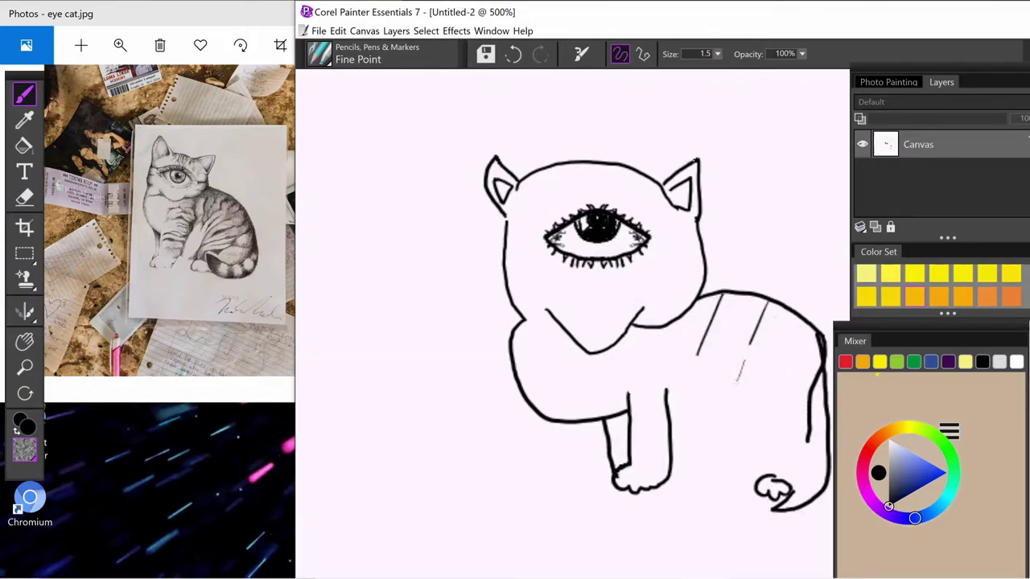
left_click_drag(741, 362, 737, 381)
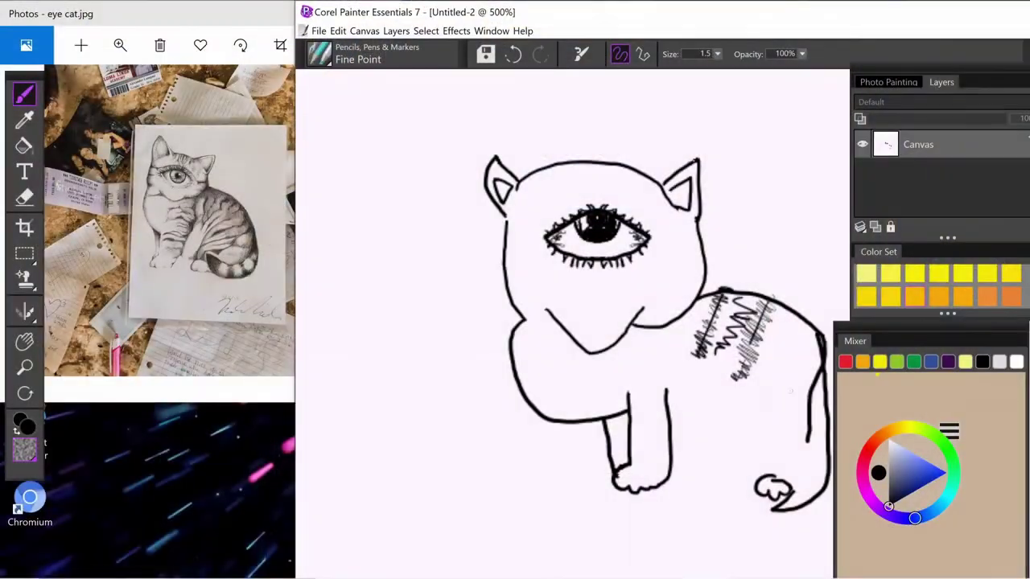
left_click_drag(807, 344, 767, 395)
left_click_drag(816, 324, 780, 376)
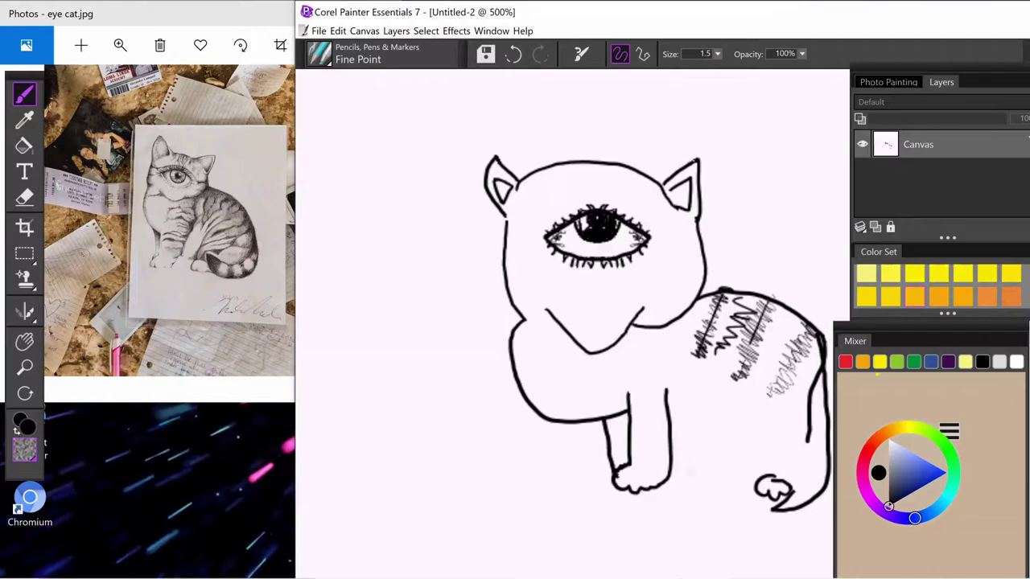
- Add short zigzag fur marks beside the front leg, above the rear paw, and on the face, forehead and chest
left_click_drag(678, 466, 673, 419)
left_click_drag(732, 480, 786, 441)
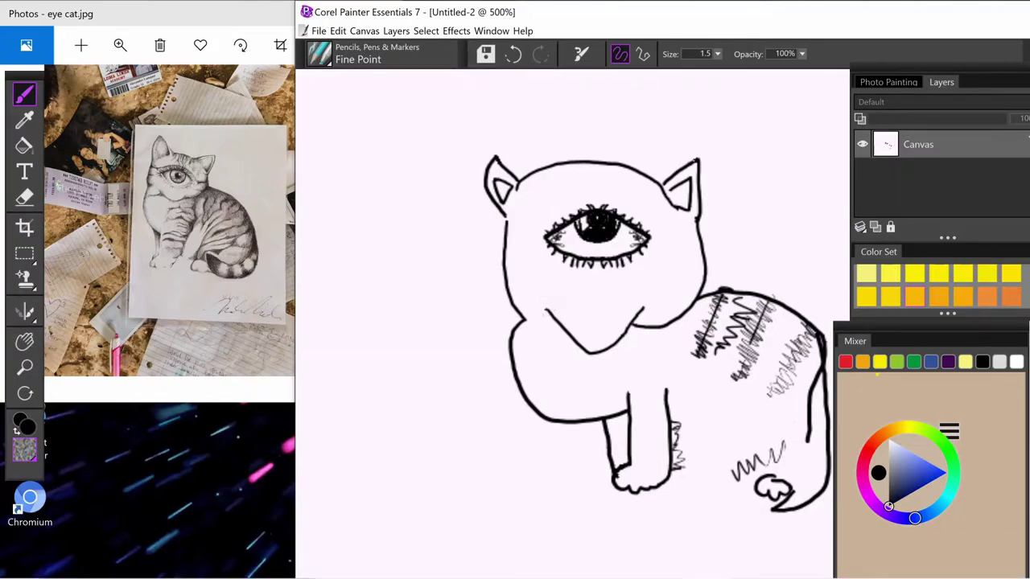
left_click_drag(540, 331, 570, 317)
left_click_drag(575, 180, 585, 201)
left_click_drag(632, 171, 652, 190)
left_click_drag(522, 281, 549, 283)
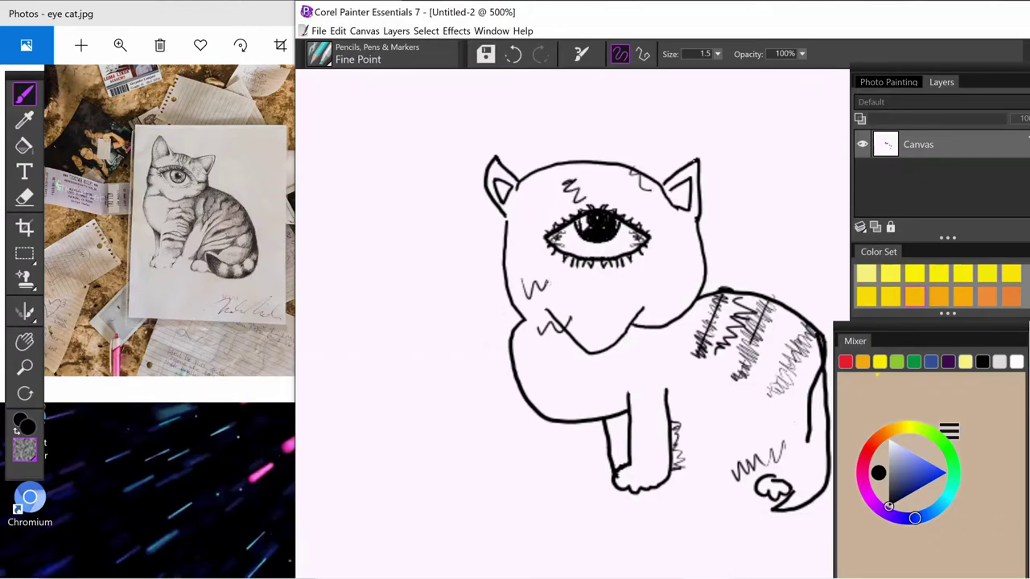
left_click_drag(531, 393, 571, 374)
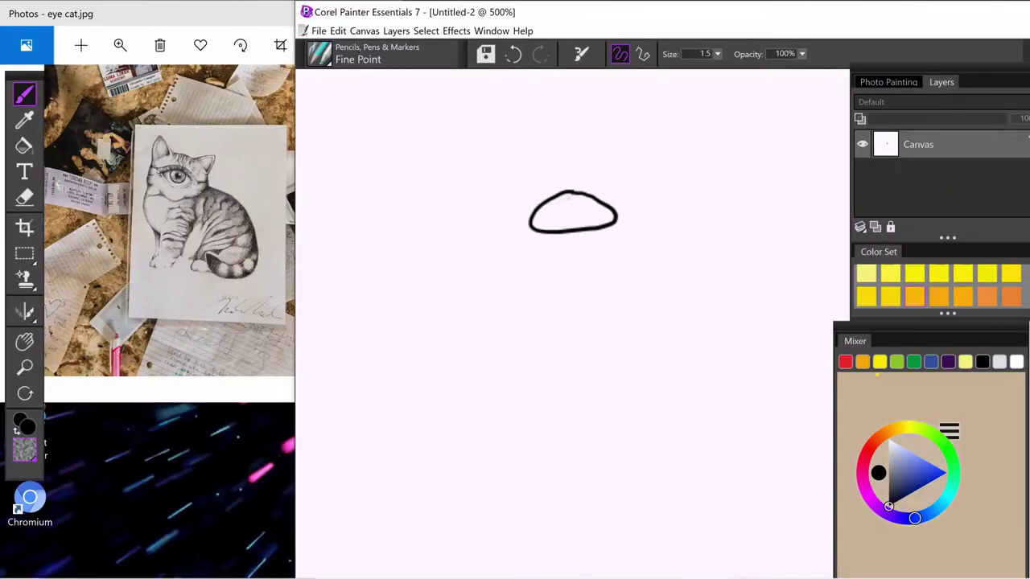
- Draw the iris and pupil in the second cat's eye, and add short lashes along the upper and lower lids
mouse_move(569, 196)
left_mouse_down()
mouse_move(576, 205)
mouse_move(518, 217)
left_mouse_up()
key("ctrl+z")
left_click_drag(538, 214, 523, 209)
key("ctrl+z")
left_click_drag(538, 206, 539, 194)
left_click_drag(553, 197, 548, 192)
left_click_drag(560, 195, 592, 191)
left_click_drag(603, 203, 610, 198)
left_click_drag(547, 232, 586, 234)
left_click_drag(615, 221, 620, 225)
- Ink the second cat's two pointed ears, the furry top of its head and the side of its face
mouse_move(505, 215)
left_mouse_down()
mouse_move(576, 173)
mouse_move(668, 176)
left_mouse_up()
mouse_move(668, 176)
left_mouse_down()
mouse_move(665, 206)
mouse_move(650, 205)
left_mouse_up()
mouse_move(505, 214)
left_mouse_down()
mouse_move(541, 182)
mouse_move(593, 174)
mouse_move(651, 221)
left_mouse_up()
mouse_move(523, 202)
left_mouse_down()
mouse_move(623, 178)
mouse_move(536, 172)
mouse_move(500, 241)
mouse_move(513, 256)
left_mouse_up()
- Ink the cat's chin, chest, front legs and paws, its arched back and haunch, and the tail curling beneath
mouse_move(535, 259)
left_mouse_down()
mouse_move(564, 280)
mouse_move(664, 219)
mouse_move(539, 264)
mouse_move(610, 268)
mouse_move(534, 326)
mouse_move(544, 347)
mouse_move(526, 401)
mouse_move(555, 415)
mouse_move(626, 338)
mouse_move(632, 418)
mouse_move(668, 422)
left_mouse_up()
left_click_drag(660, 394, 711, 362)
mouse_move(661, 235)
left_mouse_down()
mouse_move(739, 312)
mouse_move(658, 445)
mouse_move(663, 406)
mouse_move(761, 391)
mouse_move(706, 361)
left_mouse_up()
left_click(512, 54)
left_click_drag(771, 378, 666, 237)
left_click(513, 54)
mouse_move(666, 411)
left_mouse_down()
mouse_move(772, 412)
mouse_move(802, 383)
left_mouse_up()
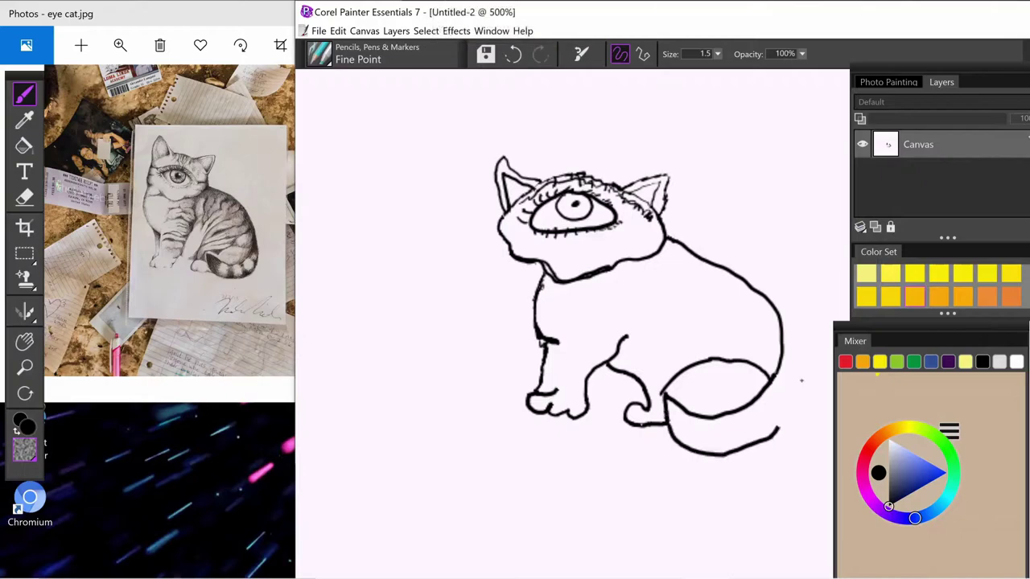
- Finish the outer end of the cat's tail and draw stripes across it
left_click_drag(764, 303, 782, 428)
mouse_move(670, 402)
left_mouse_down()
mouse_move(689, 436)
mouse_move(697, 431)
left_mouse_up()
left_click_drag(737, 410, 751, 443)
left_click_drag(768, 388, 784, 412)
- Draw curved stripes down the cat's back and flank
mouse_move(786, 332)
left_mouse_down()
mouse_move(773, 312)
mouse_move(728, 359)
mouse_move(670, 376)
left_mouse_up()
left_click_drag(686, 256, 655, 322)
left_click_drag(719, 270, 690, 328)
left_click_drag(750, 292, 725, 333)
- Add fur marks under the chin, and stripes across the cat's front leg and chest
mouse_move(524, 262)
left_mouse_down()
mouse_move(559, 280)
mouse_move(619, 267)
left_mouse_up()
left_click_drag(552, 370, 564, 383)
left_click_drag(548, 351, 586, 358)
left_click_drag(554, 337, 591, 345)
left_click_drag(566, 318, 642, 328)
left_click_drag(606, 306, 647, 307)
- Add short marks on both of the cat's cheeks
left_click_drag(503, 219, 510, 227)
left_click_drag(505, 234, 523, 240)
left_click_drag(636, 233, 656, 230)
left_click_drag(632, 246, 660, 245)
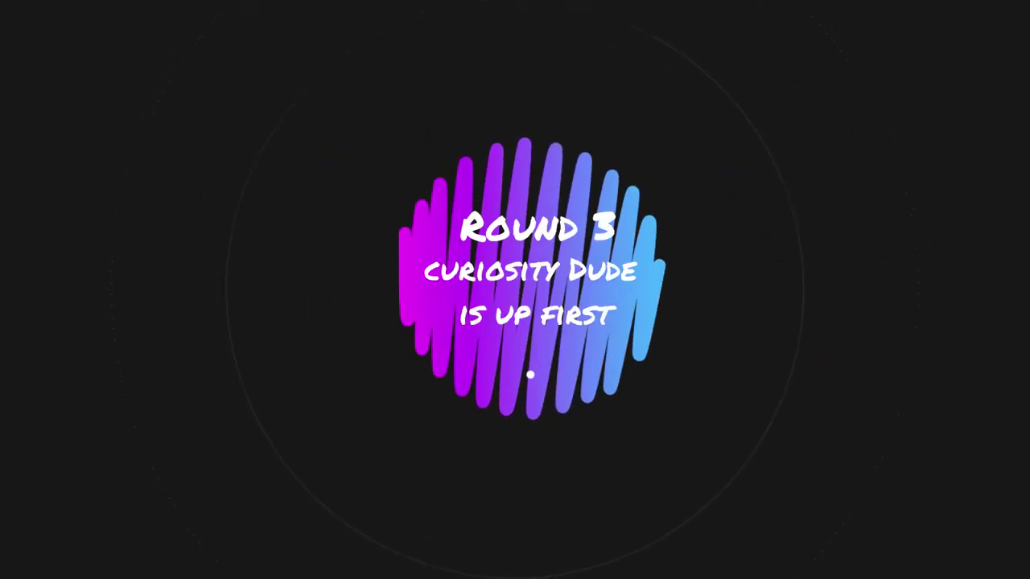
- Draw Deadpool's round eyes with pointed patches, a small mouth, and the head outline with a topknot
left_click_drag(573, 240, 563, 238)
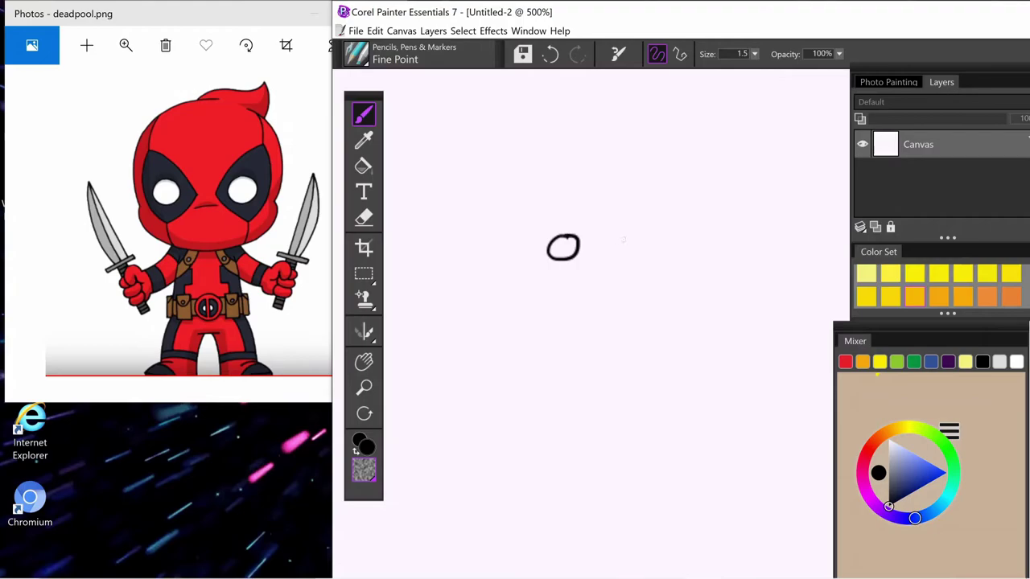
left_click(600, 245)
mouse_move(631, 238)
left_mouse_down()
mouse_move(555, 276)
mouse_move(587, 246)
left_mouse_up()
left_click(587, 246)
mouse_move(519, 266)
left_mouse_down()
mouse_move(670, 292)
mouse_move(677, 261)
mouse_move(664, 167)
mouse_move(685, 136)
mouse_move(510, 193)
mouse_move(521, 267)
left_mouse_up()
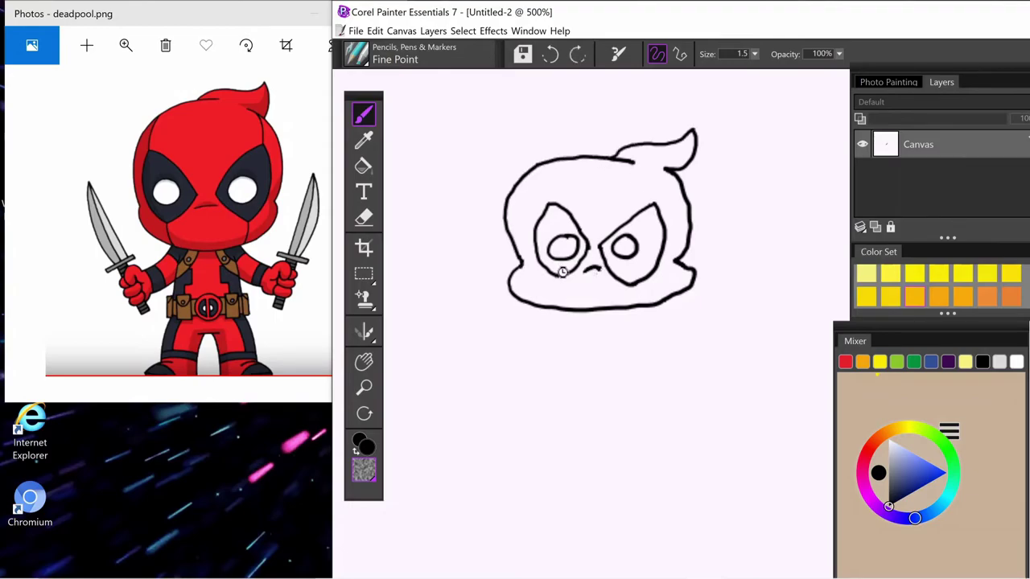
- Draw the mask seams from both eye patches up to the crown and down to the chin
left_click_drag(548, 204, 542, 164)
left_click_drag(555, 277, 553, 307)
left_click_drag(632, 284, 629, 307)
left_click_drag(657, 207, 667, 171)
- Draw Deadpool's arm and fist holding a curved sword with a crossguard, undoing and reworking the latest strokes
mouse_move(563, 311)
left_mouse_down()
mouse_move(553, 348)
mouse_move(517, 375)
mouse_move(537, 381)
mouse_move(532, 394)
left_mouse_up()
left_click_drag(513, 352, 494, 370)
mouse_move(481, 314)
left_mouse_down()
mouse_move(507, 359)
mouse_move(520, 344)
mouse_move(477, 319)
mouse_move(501, 357)
left_mouse_up()
key("ctrl+z")
key("ctrl+z")
key("ctrl+z")
left_click_drag(563, 353, 534, 396)
- Draw the torso and legs, redo the far leg and side, and add the belt and the other hand
mouse_move(580, 338)
left_mouse_down()
mouse_move(608, 477)
mouse_move(641, 420)
mouse_move(682, 459)
mouse_move(667, 363)
mouse_move(727, 414)
left_mouse_up()
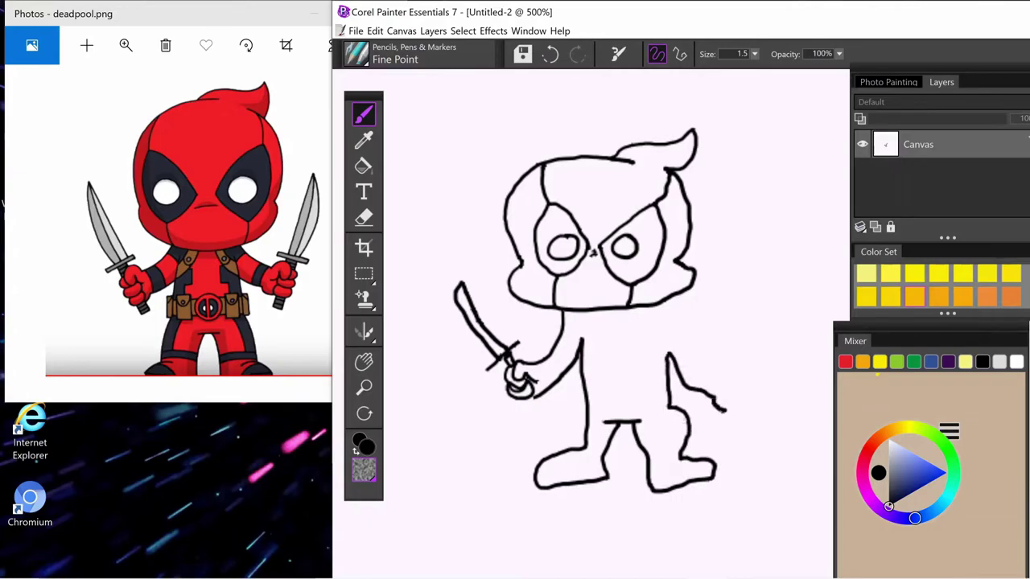
key("ctrl+z")
key("ctrl+z")
left_click_drag(611, 423, 640, 420)
mouse_move(634, 424)
left_mouse_down()
mouse_move(634, 473)
mouse_move(674, 444)
mouse_move(661, 409)
mouse_move(637, 401)
mouse_move(658, 401)
left_mouse_up()
mouse_move(590, 411)
left_mouse_down()
mouse_move(649, 412)
mouse_move(740, 366)
left_mouse_up()
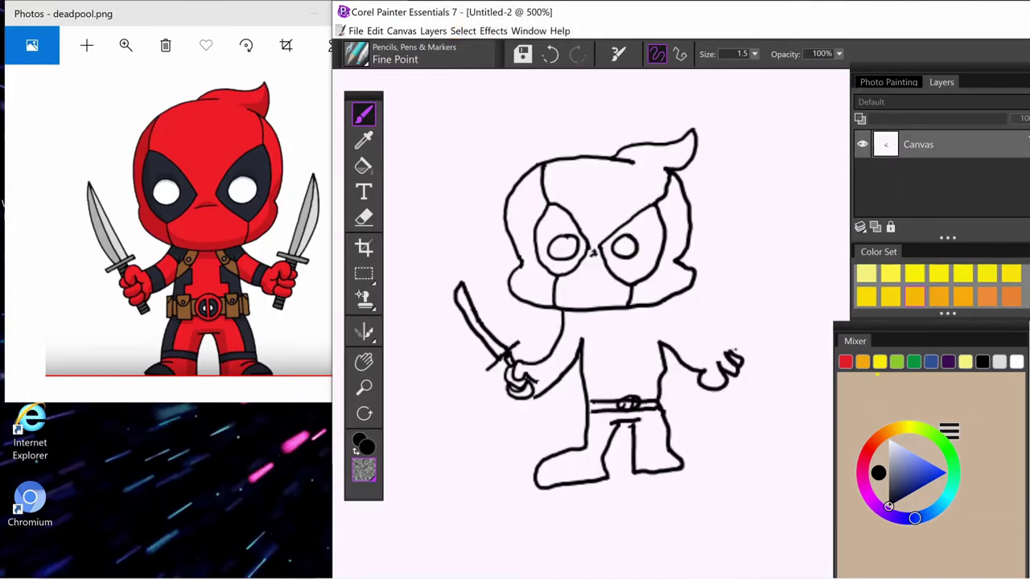
- Complete the second arm and its sword, and add the collar, vest lines and arm cuffs
left_click_drag(668, 304, 737, 354)
mouse_move(611, 313)
left_mouse_down()
mouse_move(582, 353)
mouse_move(660, 354)
mouse_move(637, 323)
left_mouse_up()
left_click_drag(610, 342, 601, 399)
left_click_drag(636, 340, 642, 402)
left_click_drag(690, 343, 682, 359)
left_click_drag(546, 362, 555, 375)
mouse_move(712, 375)
left_mouse_down()
mouse_move(803, 278)
mouse_move(758, 343)
left_mouse_up()
- Mark the bands on Deadpool's legs and boots, and try short strokes over the eyes
left_click_drag(579, 456, 668, 444)
mouse_move(555, 462)
left_mouse_down()
mouse_move(539, 481)
mouse_move(554, 488)
left_mouse_up()
left_click_drag(666, 456, 676, 466)
left_click_drag(620, 235, 639, 229)
left_click_drag(551, 235, 636, 230)
left_click_drag(555, 237, 568, 230)
key("ctrl+z")
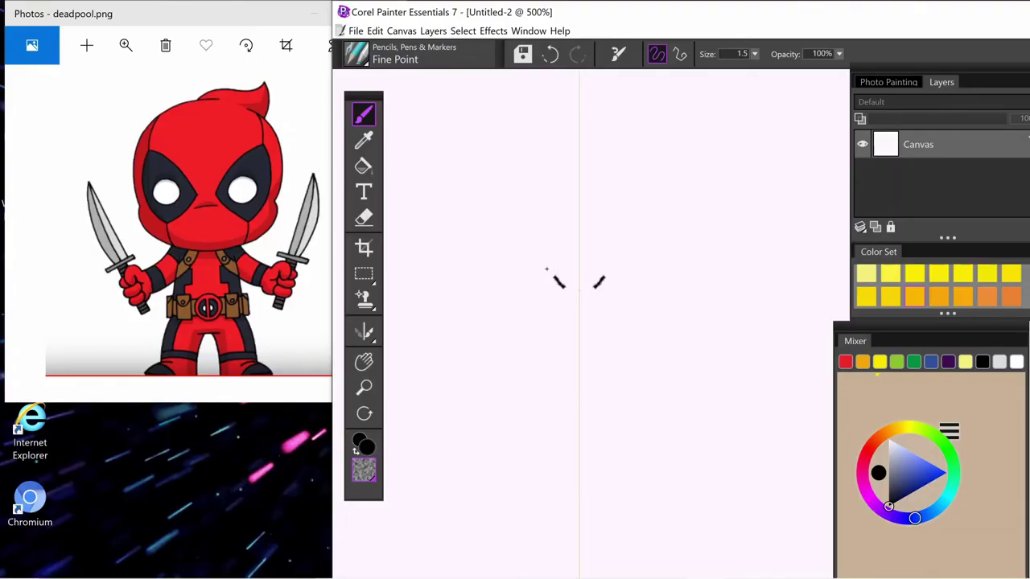
- Draw a second Deadpool's pointed eye patches and frowning mouth with mirrored strokes
mouse_move(546, 270)
left_mouse_down()
mouse_move(510, 234)
mouse_move(506, 304)
left_mouse_up()
mouse_move(517, 324)
left_mouse_down()
mouse_move(539, 316)
mouse_move(563, 284)
left_mouse_up()
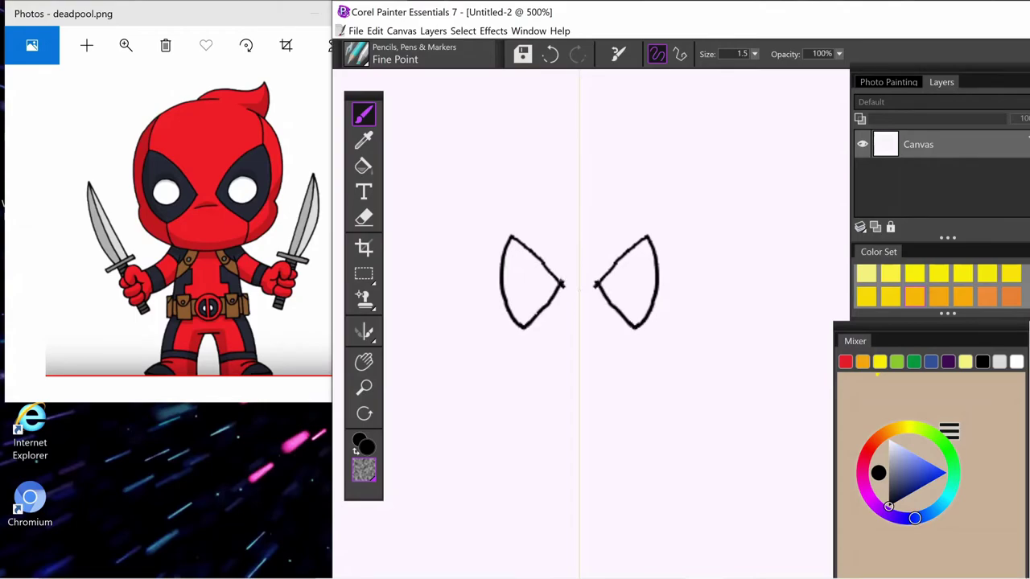
left_click_drag(562, 321, 579, 318)
mouse_move(548, 187)
left_mouse_down()
mouse_move(513, 189)
mouse_move(469, 232)
mouse_move(465, 287)
mouse_move(475, 319)
mouse_move(505, 342)
mouse_move(481, 349)
mouse_move(496, 371)
left_mouse_up()
key("ctrl+z")
key("ctrl+z")
key("ctrl+z")
key("ctrl+z")
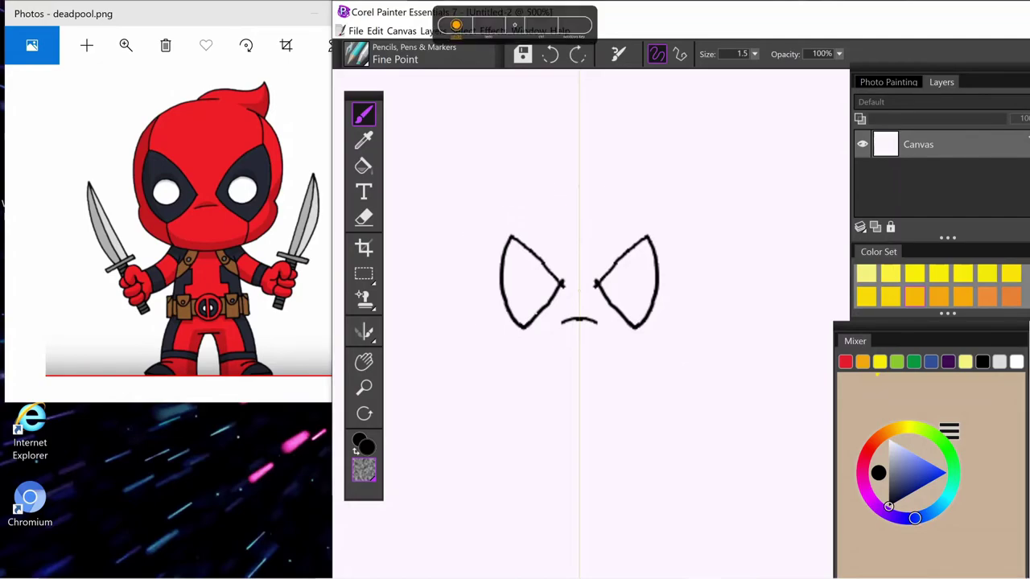
- Draw the mirrored head outline with cheeks and chin, and the upper arms, torso sides and shoulder straps
mouse_move(543, 194)
left_mouse_down()
mouse_move(488, 213)
mouse_move(475, 278)
mouse_move(505, 346)
mouse_move(505, 329)
mouse_move(501, 364)
mouse_move(579, 375)
left_mouse_up()
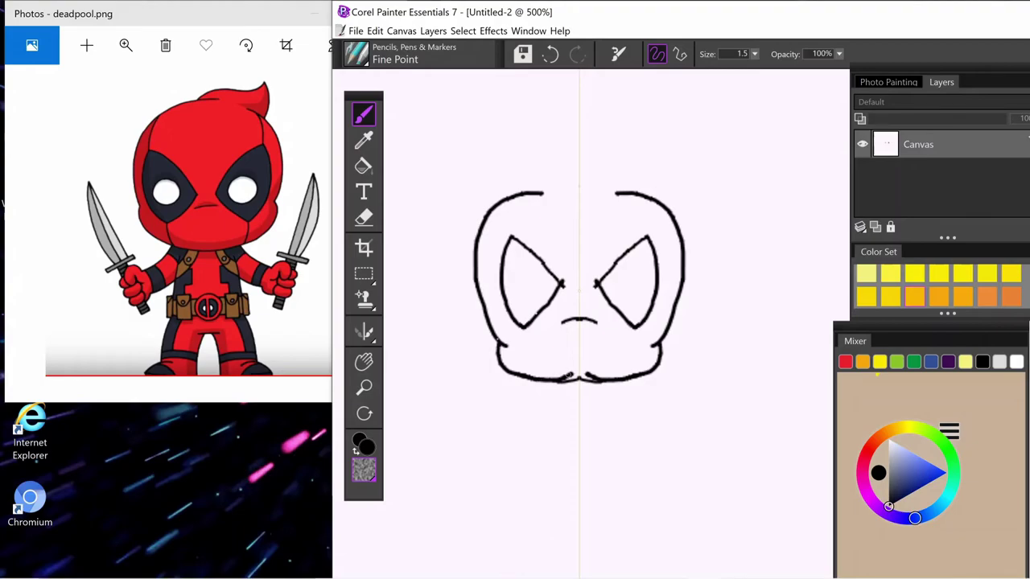
mouse_move(527, 378)
left_mouse_down()
mouse_move(478, 415)
mouse_move(521, 425)
mouse_move(520, 462)
left_mouse_up()
mouse_move(523, 406)
left_mouse_down()
mouse_move(544, 383)
mouse_move(548, 407)
mouse_move(561, 383)
left_mouse_up()
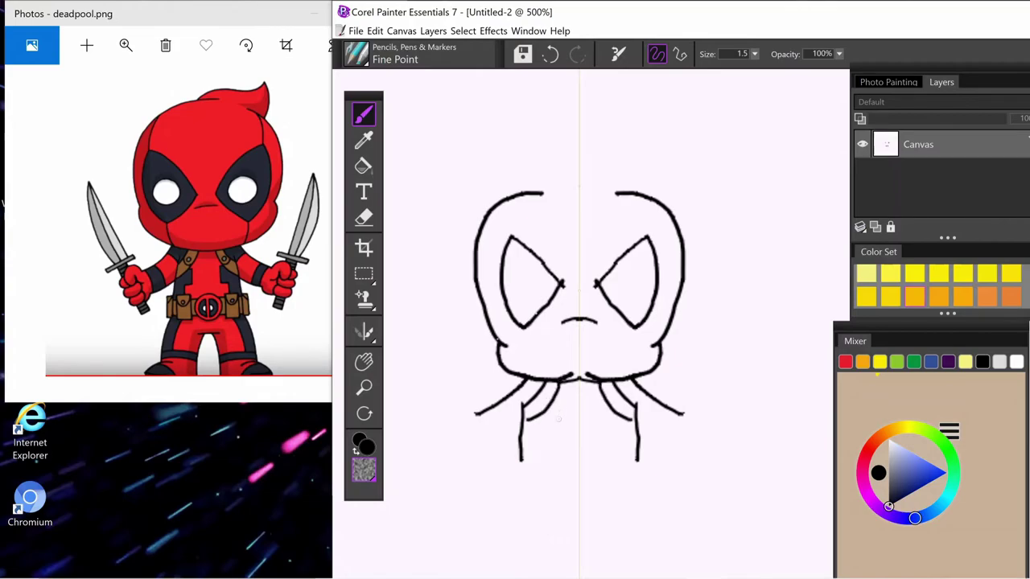
- Draw the mirrored vest panels, and the belt with two pairs of pouches and an oval center buckle
mouse_move(548, 410)
left_mouse_down()
mouse_move(556, 422)
mouse_move(546, 459)
mouse_move(510, 463)
mouse_move(521, 501)
left_mouse_up()
mouse_move(522, 463)
left_mouse_down()
mouse_move(522, 499)
mouse_move(529, 472)
mouse_move(534, 490)
mouse_move(534, 465)
mouse_move(547, 464)
mouse_move(549, 503)
mouse_move(534, 500)
mouse_move(534, 469)
left_mouse_up()
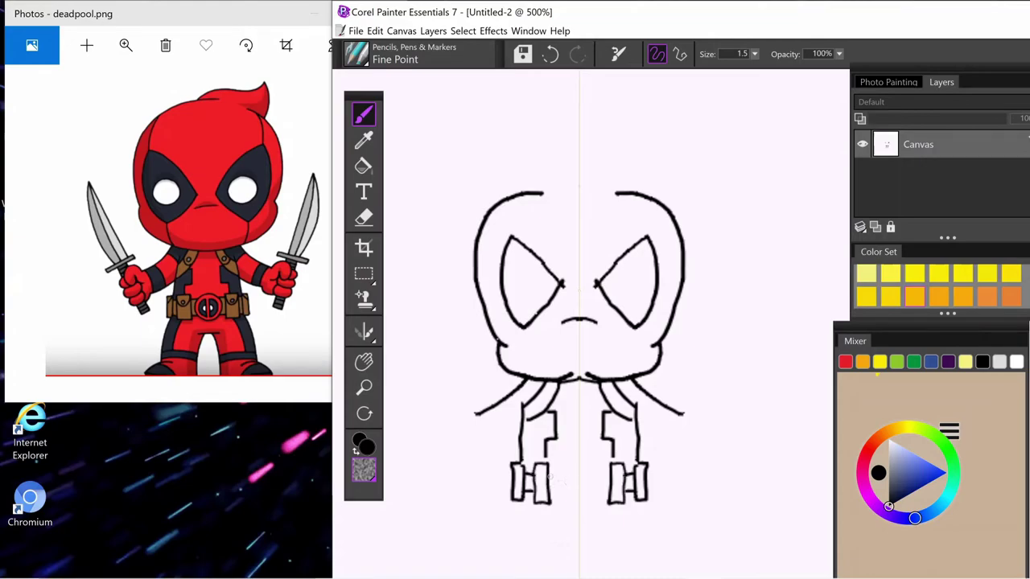
mouse_move(577, 469)
left_mouse_down()
mouse_move(568, 487)
mouse_move(577, 500)
left_mouse_up()
mouse_move(548, 477)
left_mouse_down()
mouse_move(569, 479)
mouse_move(561, 491)
mouse_move(576, 490)
mouse_move(575, 478)
mouse_move(578, 495)
mouse_move(581, 485)
left_mouse_up()
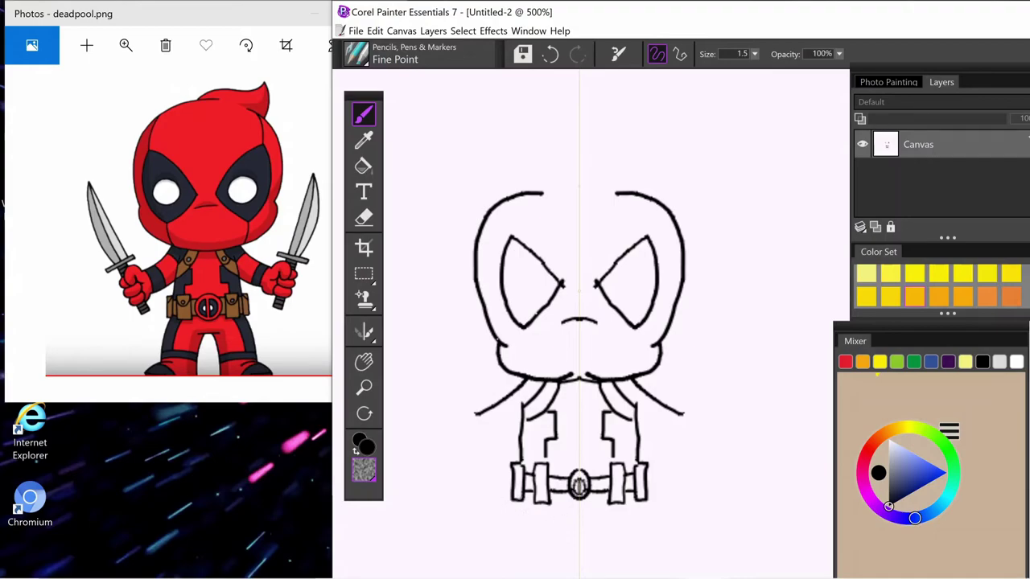
- Draw the mirrored legs with side panels, bands and boots, and a curved topknot above the head
left_click_drag(514, 509, 509, 554)
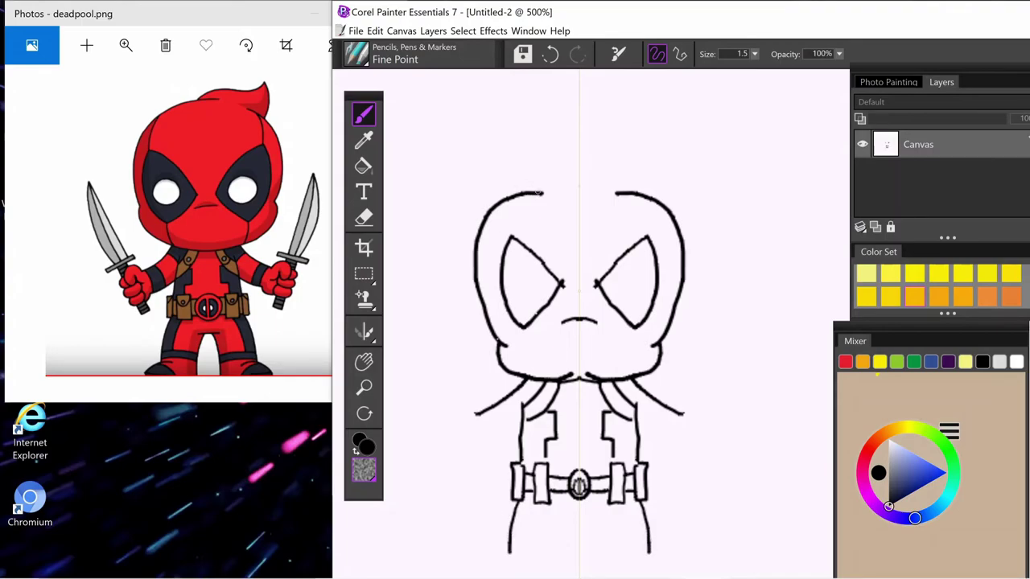
mouse_move(534, 193)
left_mouse_down()
mouse_move(528, 173)
mouse_move(613, 141)
left_mouse_up()
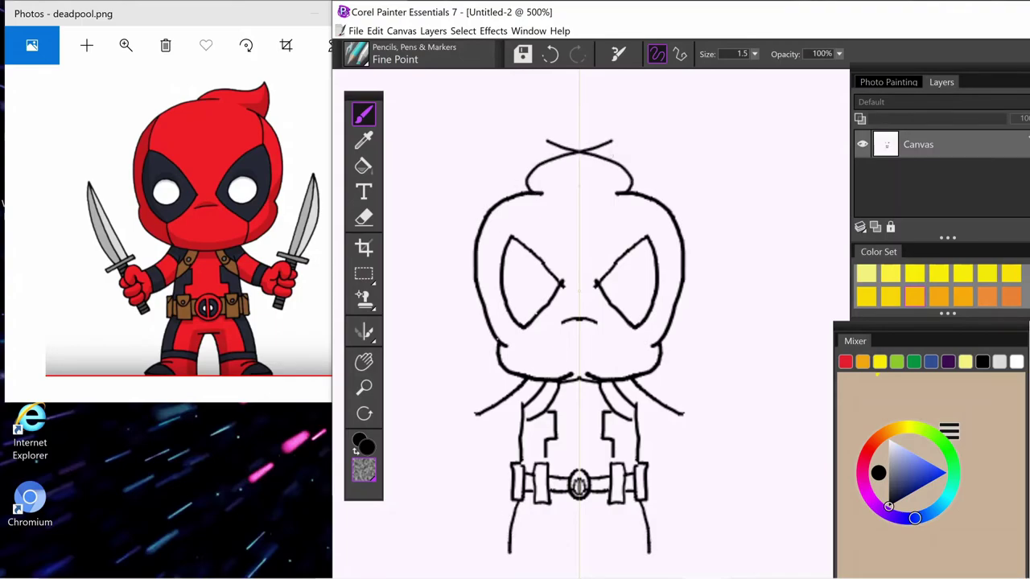
mouse_move(567, 529)
left_mouse_down()
mouse_move(574, 534)
mouse_move(556, 526)
mouse_move(562, 578)
left_mouse_up()
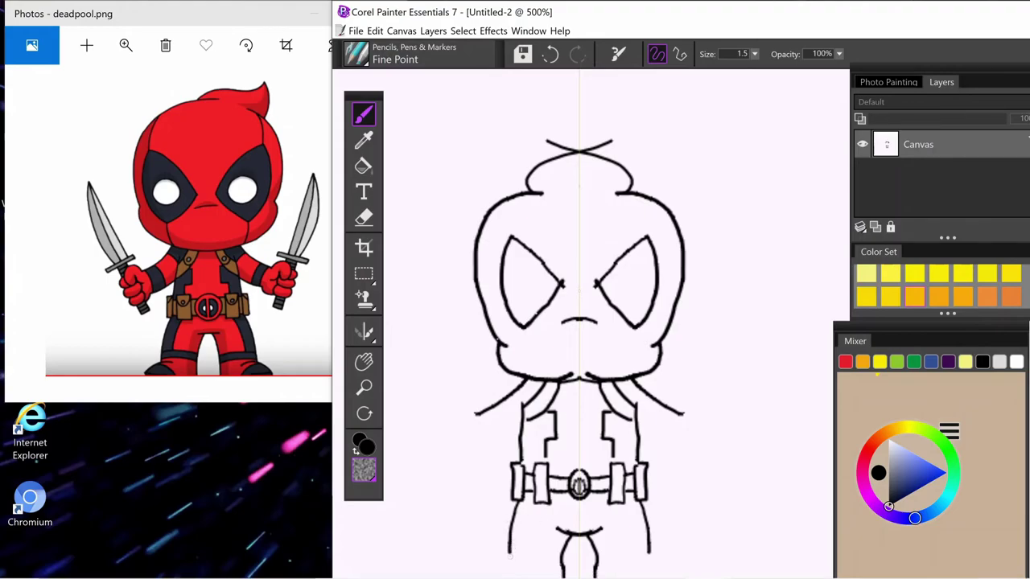
mouse_move(527, 554)
left_mouse_down()
mouse_move(488, 577)
mouse_move(527, 545)
mouse_move(568, 555)
left_mouse_up()
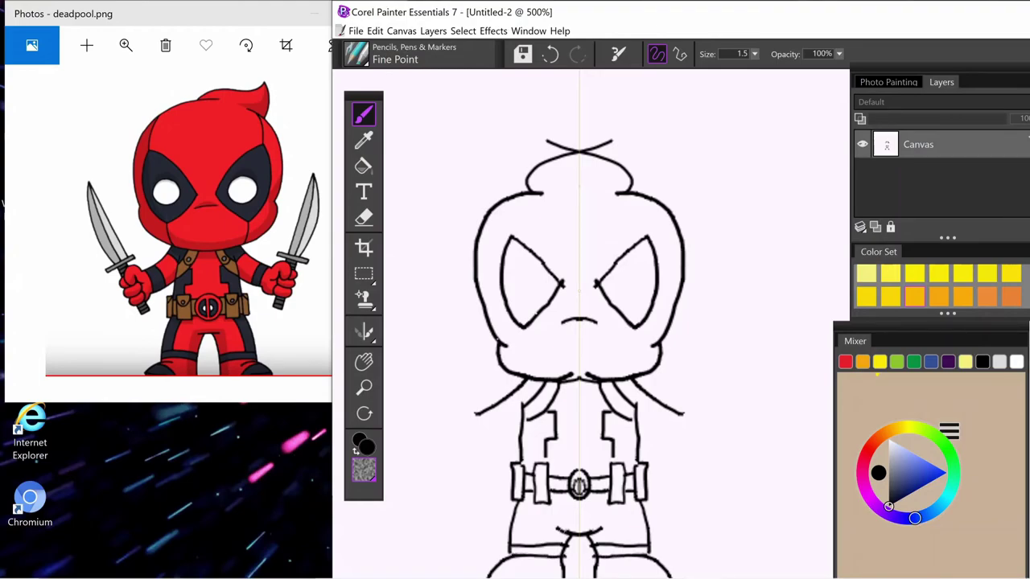
left_click_drag(536, 499, 523, 549)
- Detail the shoulder straps, and draw the mirrored forearms with cuffs and fists gripping curved knives
left_click_drag(542, 393, 554, 401)
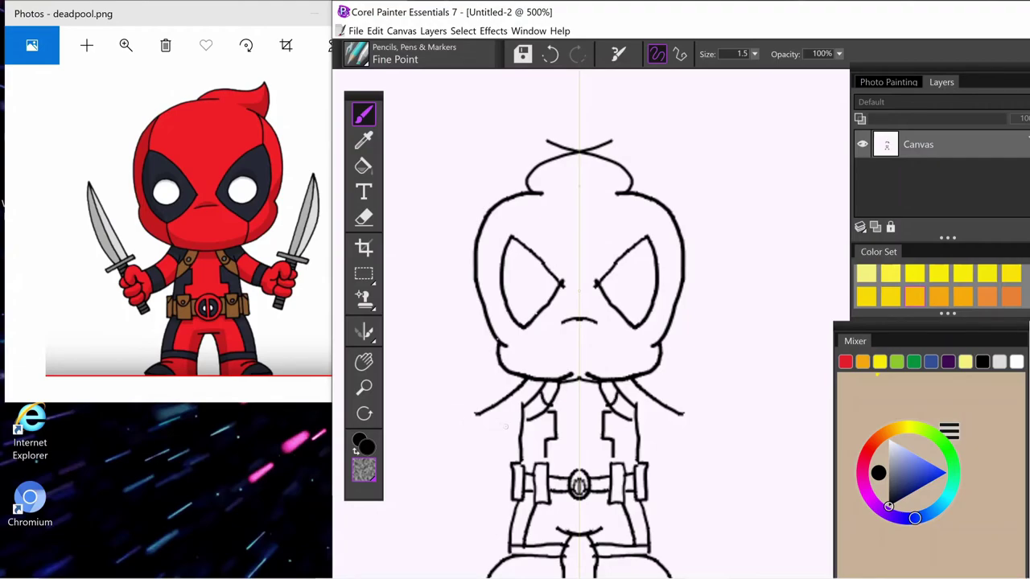
mouse_move(518, 431)
left_mouse_down()
mouse_move(468, 443)
mouse_move(469, 400)
mouse_move(469, 438)
mouse_move(461, 412)
mouse_move(446, 414)
mouse_move(471, 427)
left_mouse_up()
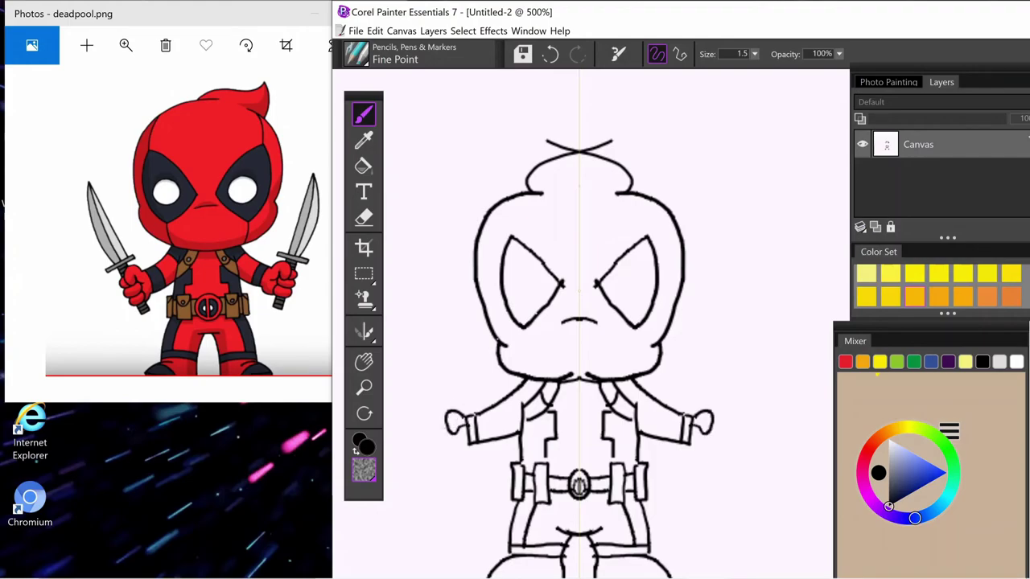
mouse_move(446, 405)
left_mouse_down()
mouse_move(417, 361)
mouse_move(415, 385)
mouse_move(435, 415)
mouse_move(446, 419)
mouse_move(425, 391)
mouse_move(445, 409)
mouse_move(458, 458)
mouse_move(469, 440)
mouse_move(698, 437)
mouse_move(481, 458)
left_mouse_up()
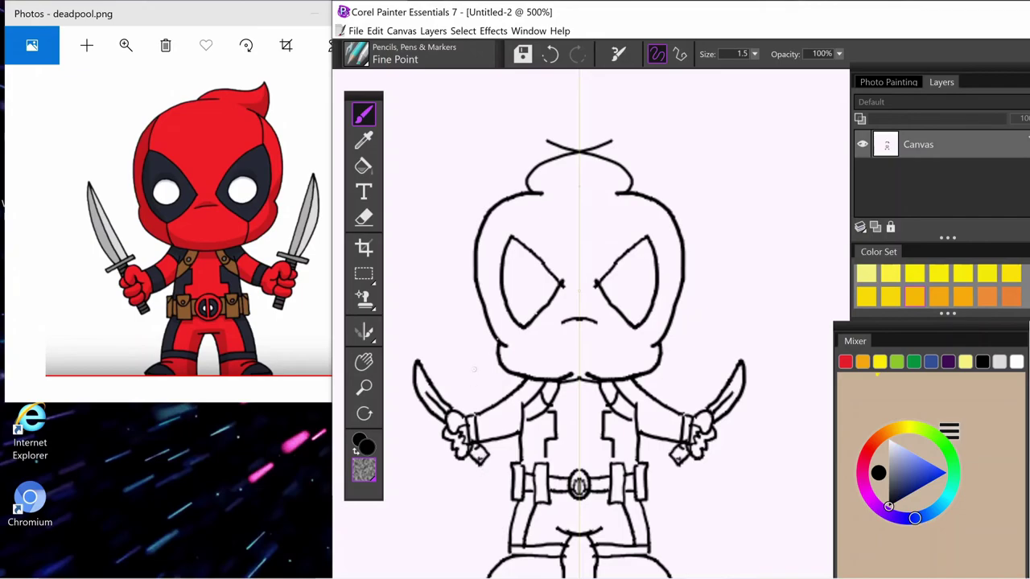
- Add the strap buttons, mask seams and round eyes with mirrored strokes, and turn off mirror painting
left_click_drag(549, 400, 553, 390)
left_click_drag(522, 329, 542, 378)
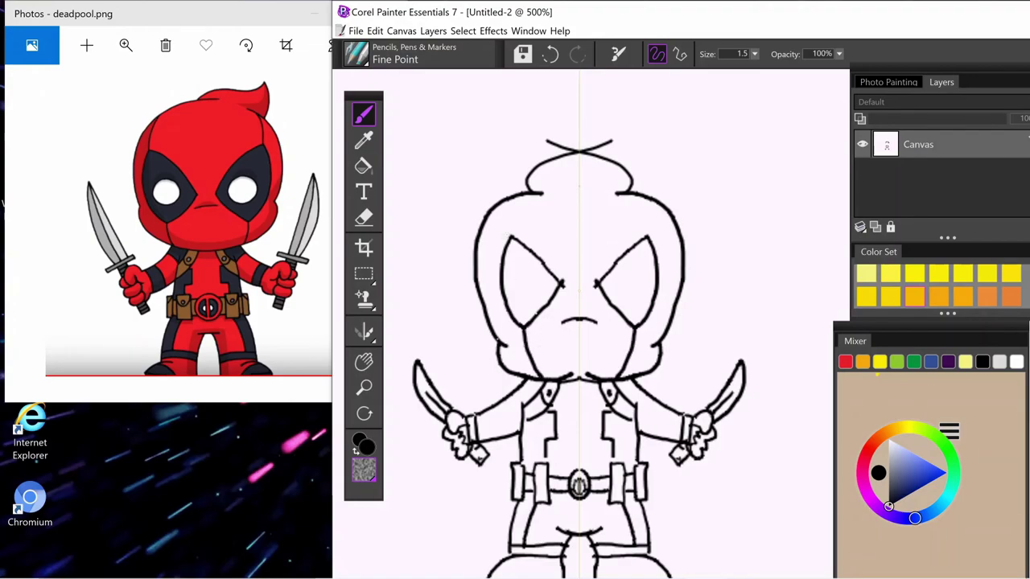
left_click_drag(511, 236, 524, 192)
mouse_move(524, 269)
left_mouse_down()
mouse_move(511, 294)
mouse_move(526, 306)
mouse_move(541, 281)
mouse_move(518, 268)
left_mouse_up()
left_click(368, 333)
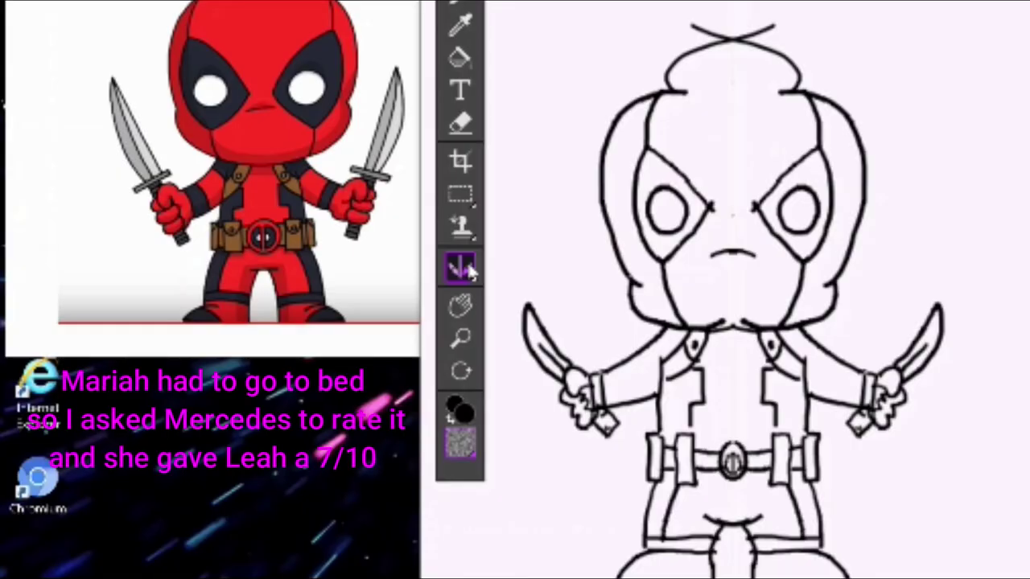